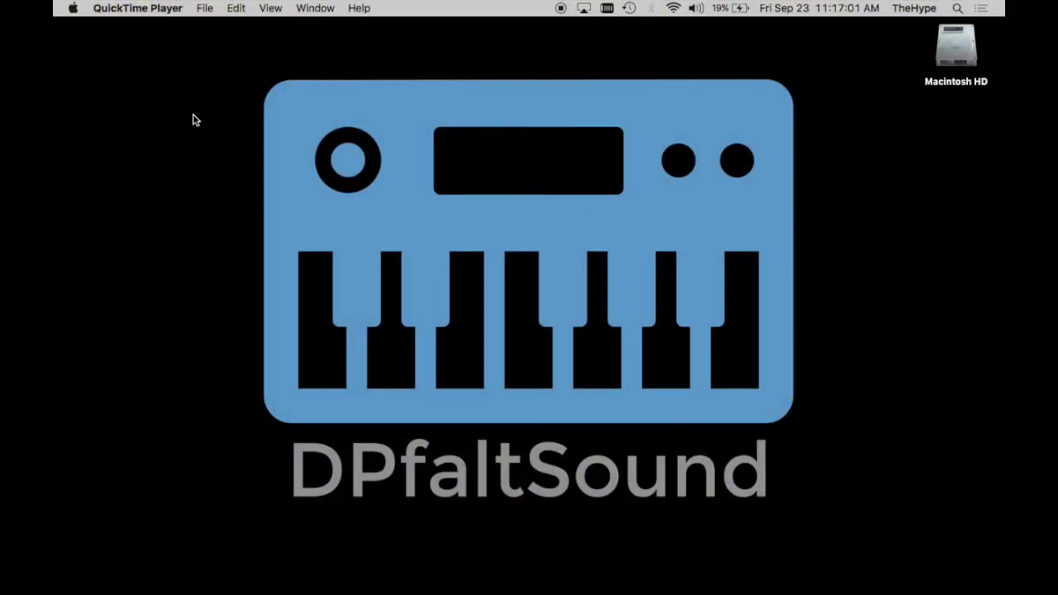
# Step: Restore the minimized MainStage 3 window from the Dock so the new-concert template chooser shows
pyautogui.moveTo(744, 592)
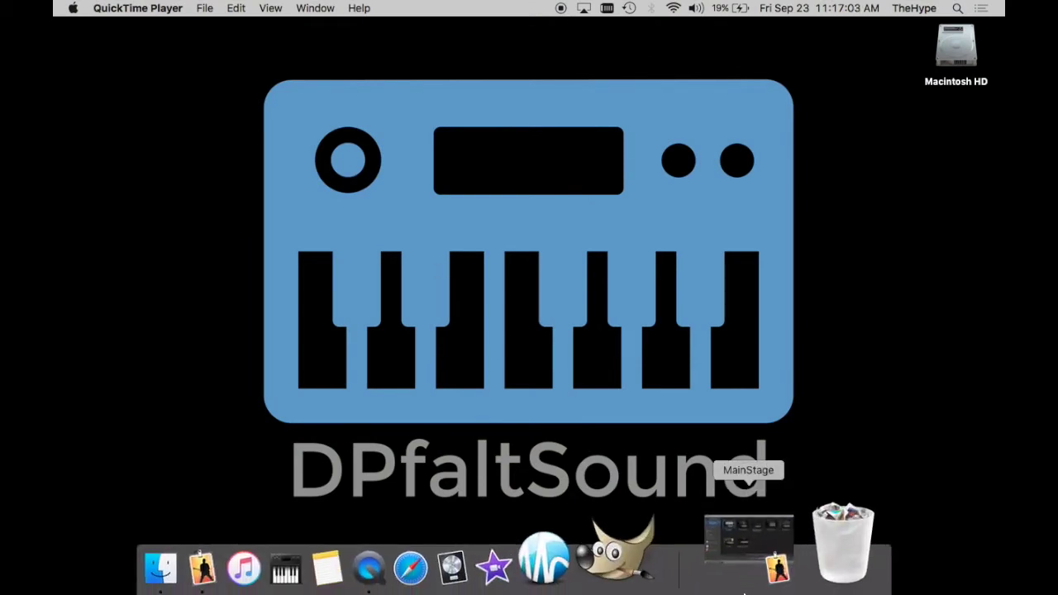
pyautogui.click(746, 570)
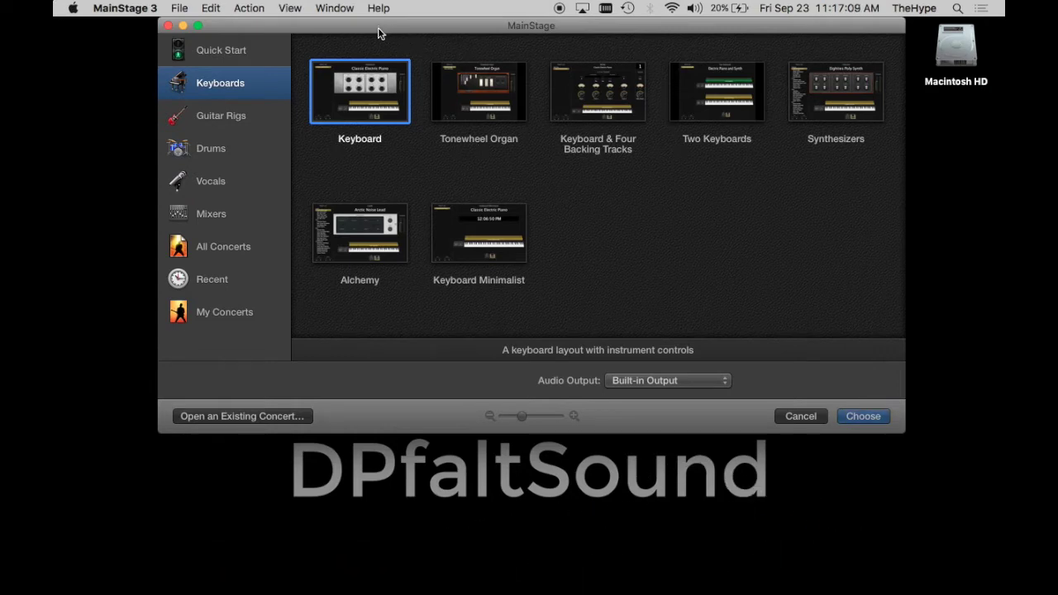
# Step: Reposition the MainStage window slightly and turn the Mac's Wi-Fi off from the menu bar
pyautogui.moveTo(377, 28); pyautogui.dragTo(378, 48)
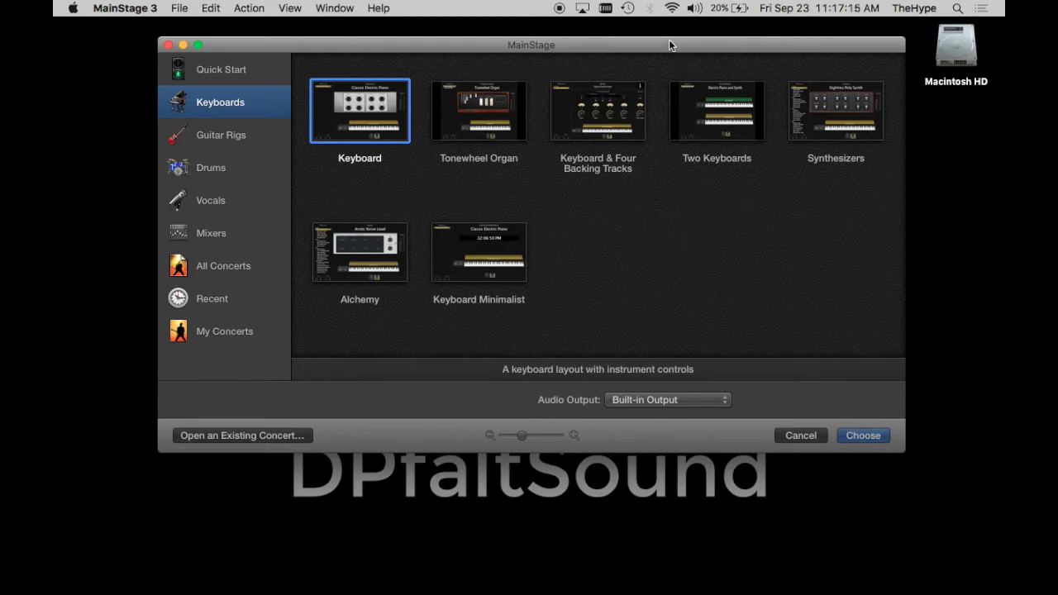
pyautogui.moveTo(669, 45); pyautogui.dragTo(671, 43)
pyautogui.click(671, 7)
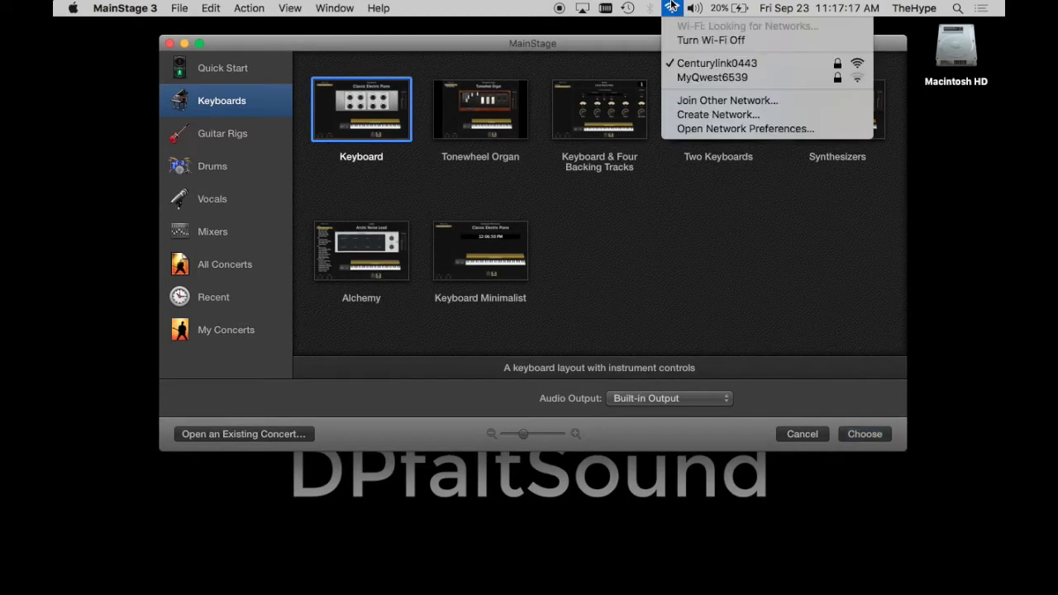
pyautogui.click(724, 41)
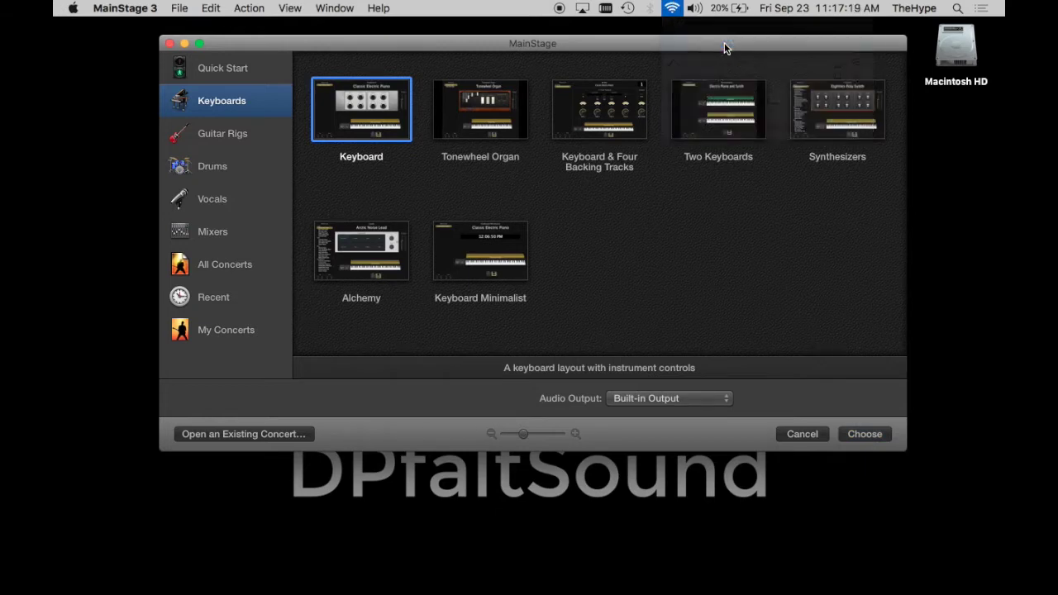
# Step: Check the VPN menu and close it without changing anything
pyautogui.click(605, 8)
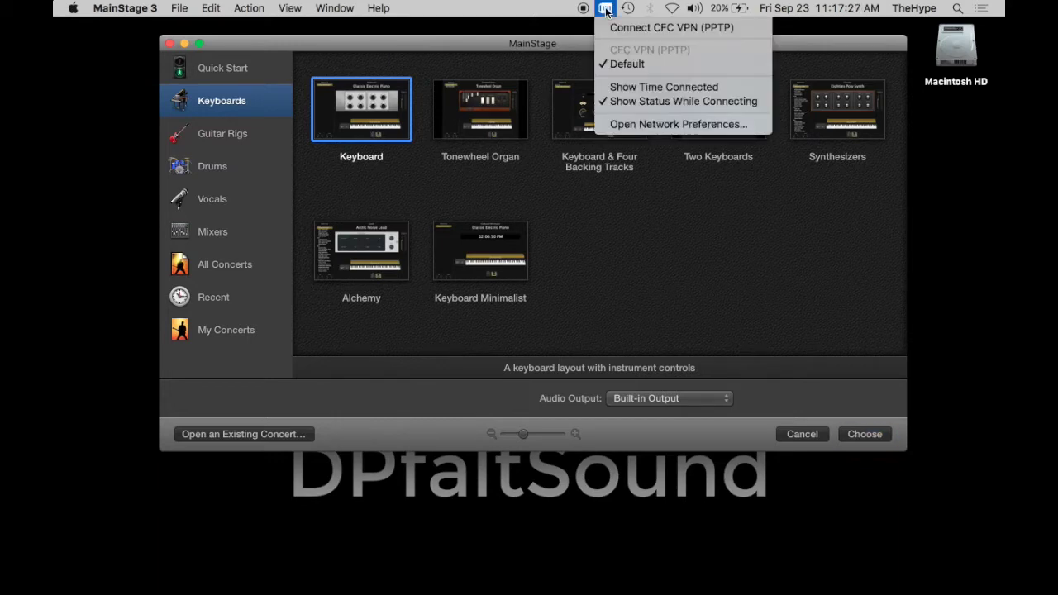
pyautogui.click(670, 229)
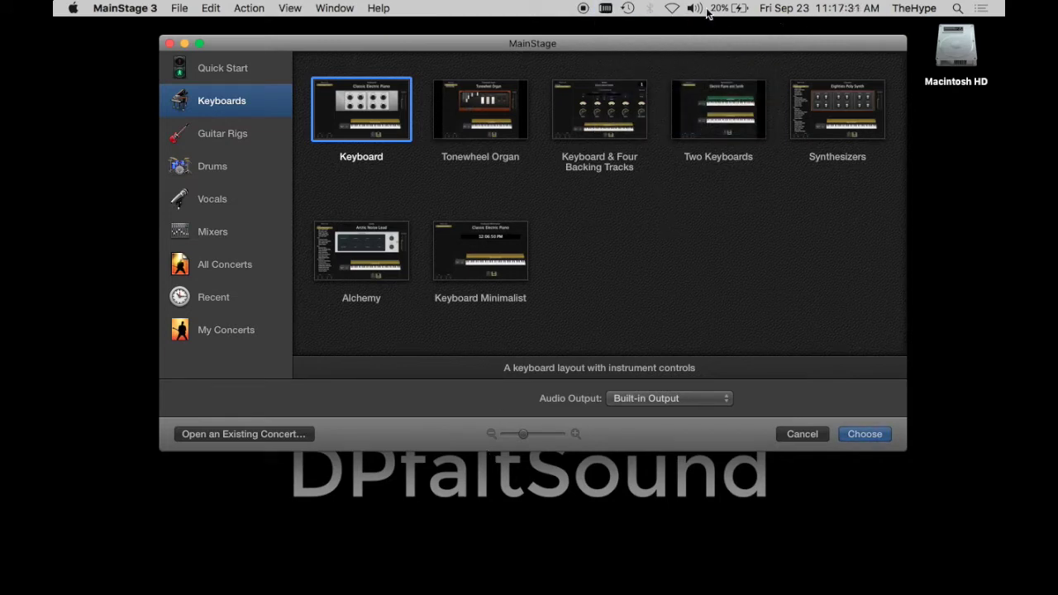
pyautogui.moveTo(654, 578)
pyautogui.moveTo(484, 591)
# Step: Create an Untitled Concert from the Keyboards > Keyboard template with the Classic Electric Piano patch
pyautogui.doubleClick(372, 118)
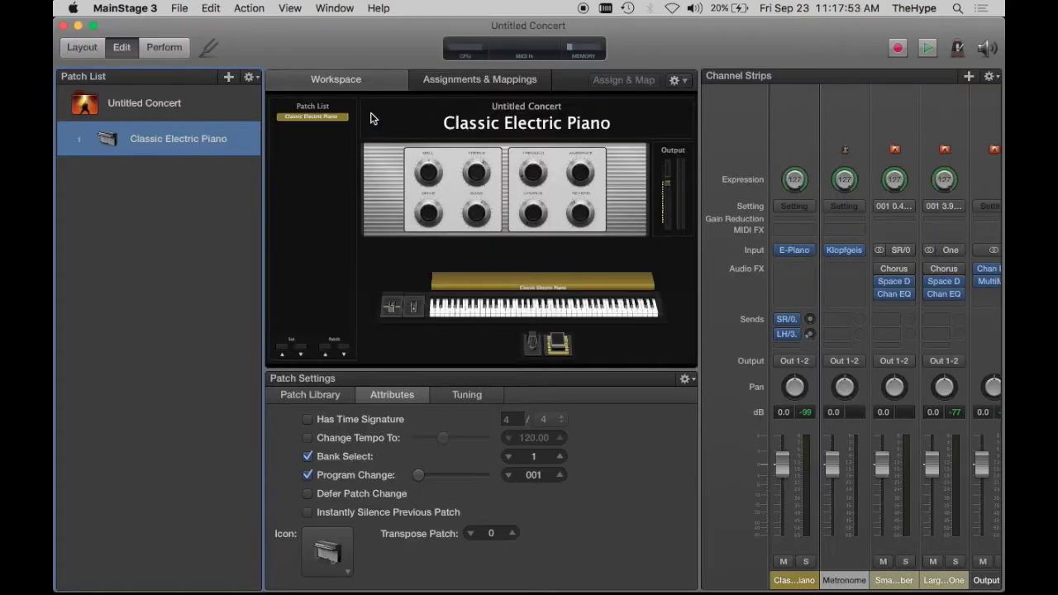
pyautogui.click(903, 47)
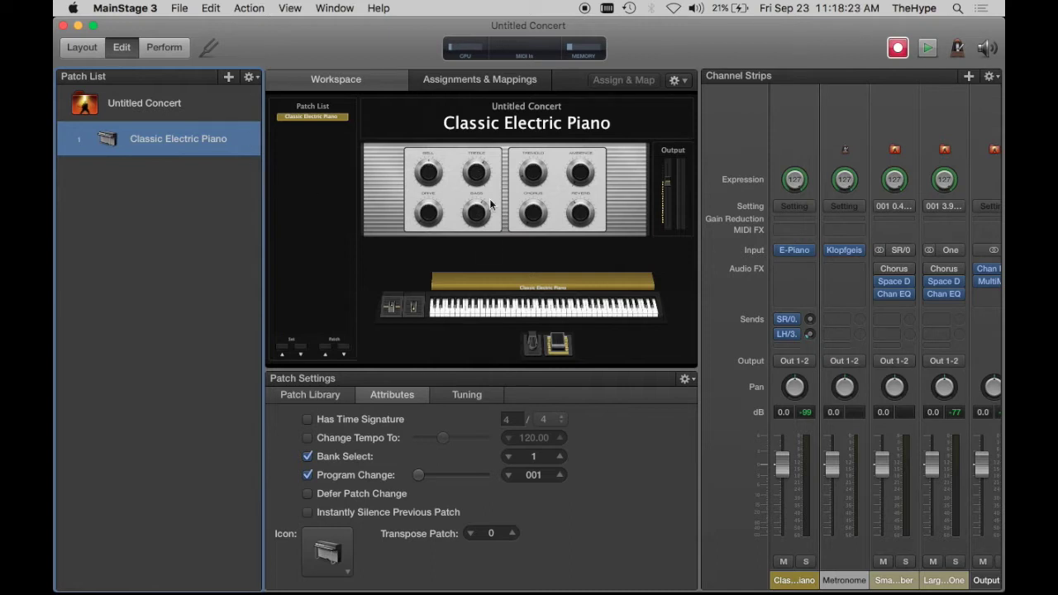
# Step: Open MainStage 3 Preferences and keep the General autosave setting at Never
pyautogui.click(124, 8)
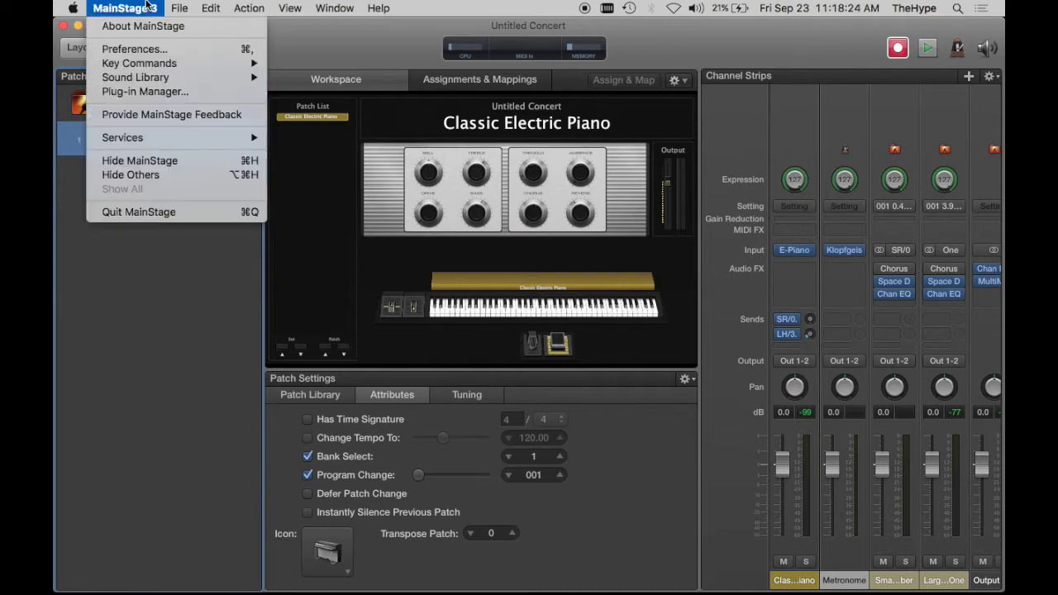
pyautogui.click(157, 50)
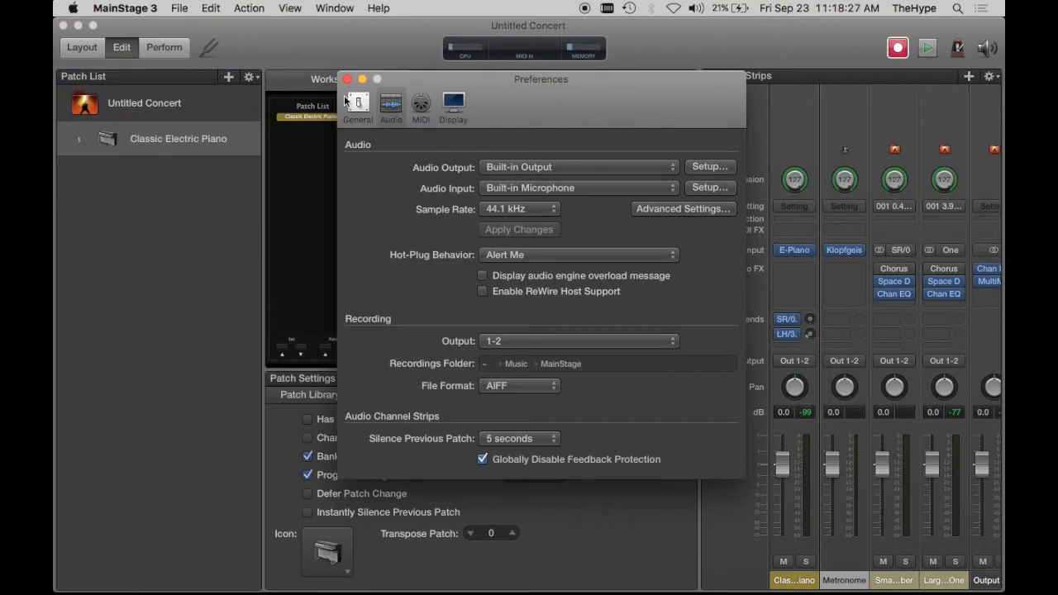
pyautogui.click(357, 104)
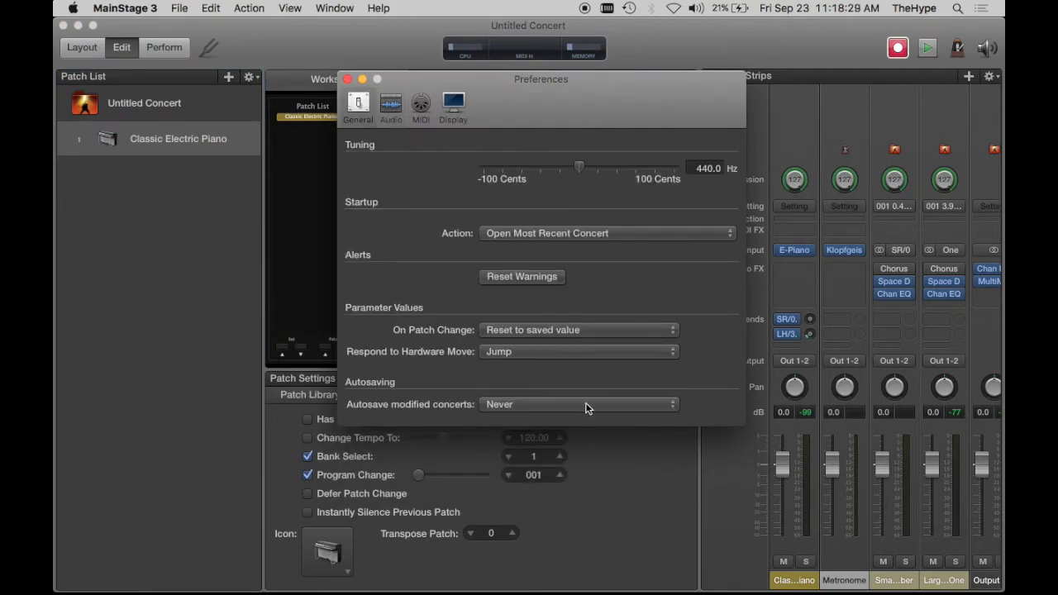
pyautogui.click(543, 406)
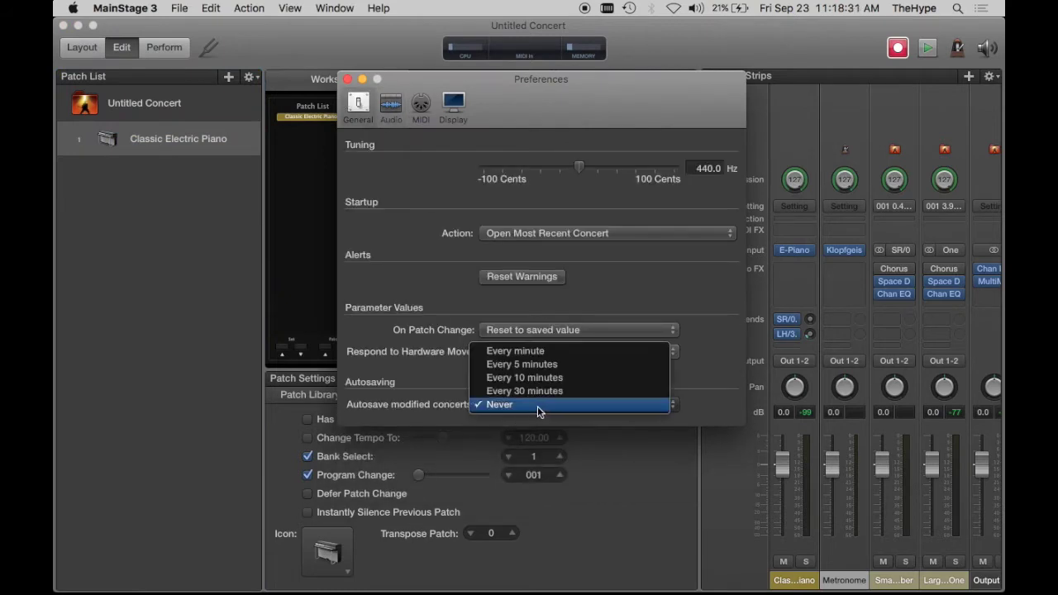
pyautogui.click(537, 406)
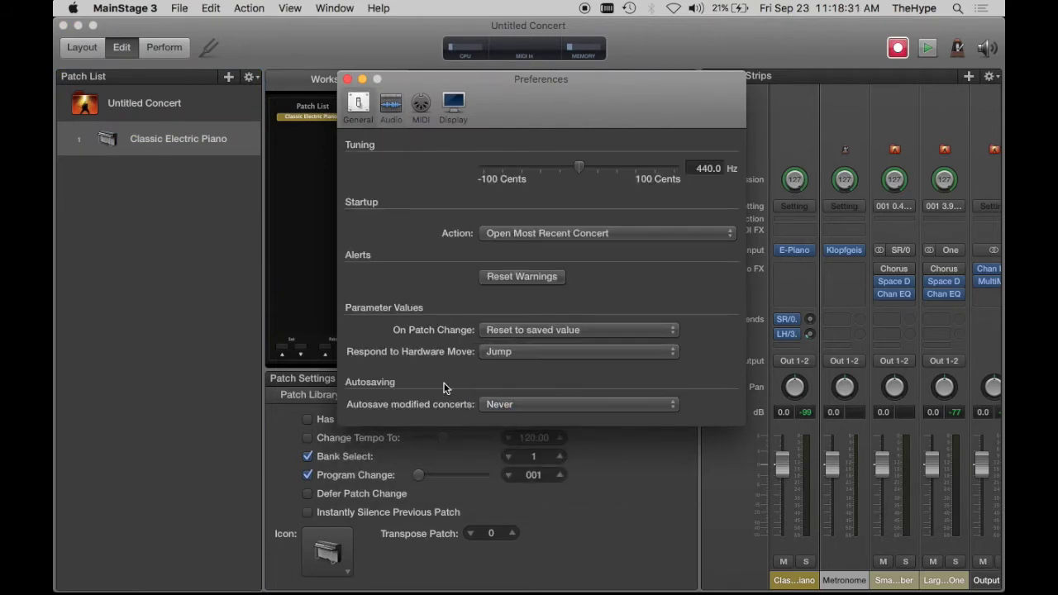
# Step: Keep the Audio sample rate at 44.1 kHz
pyautogui.click(382, 102)
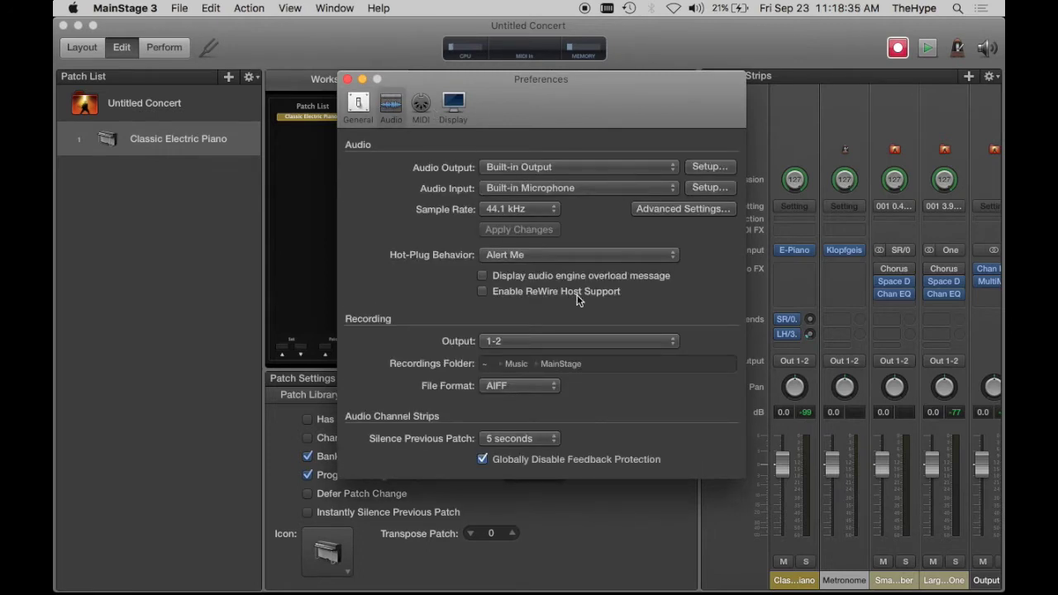
pyautogui.click(537, 209)
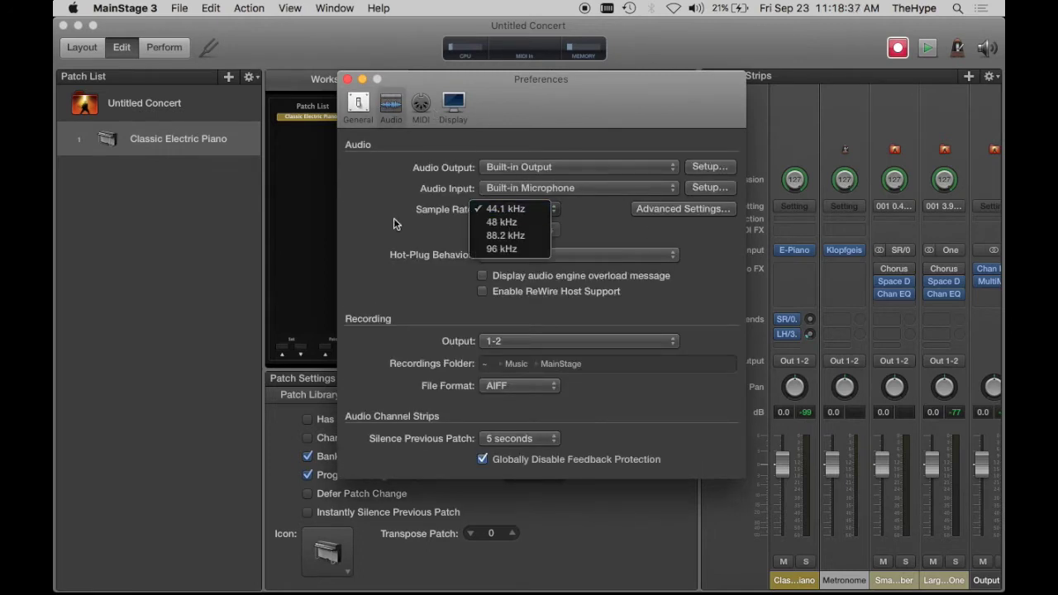
pyautogui.click(419, 223)
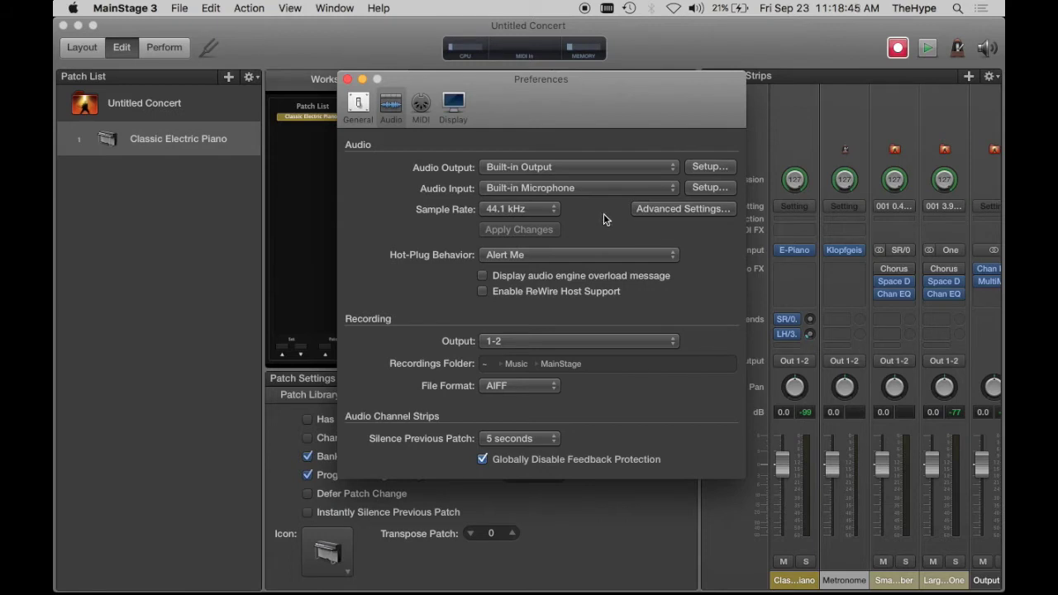
# Step: Keep the Advanced Settings I/O buffer size at 128 samples, confirm with OK, and close Preferences
pyautogui.click(678, 206)
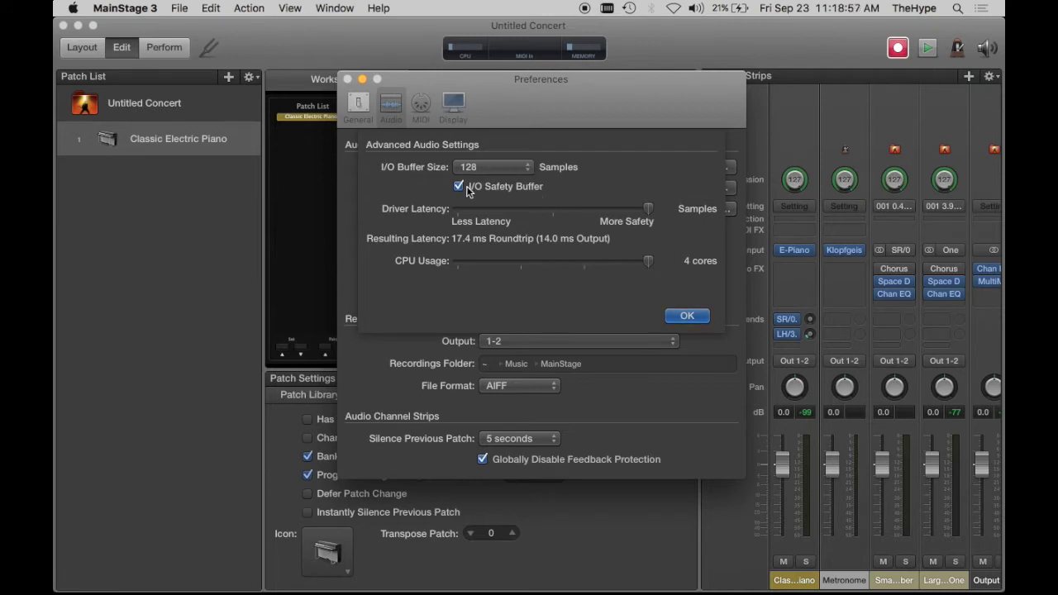
pyautogui.click(520, 168)
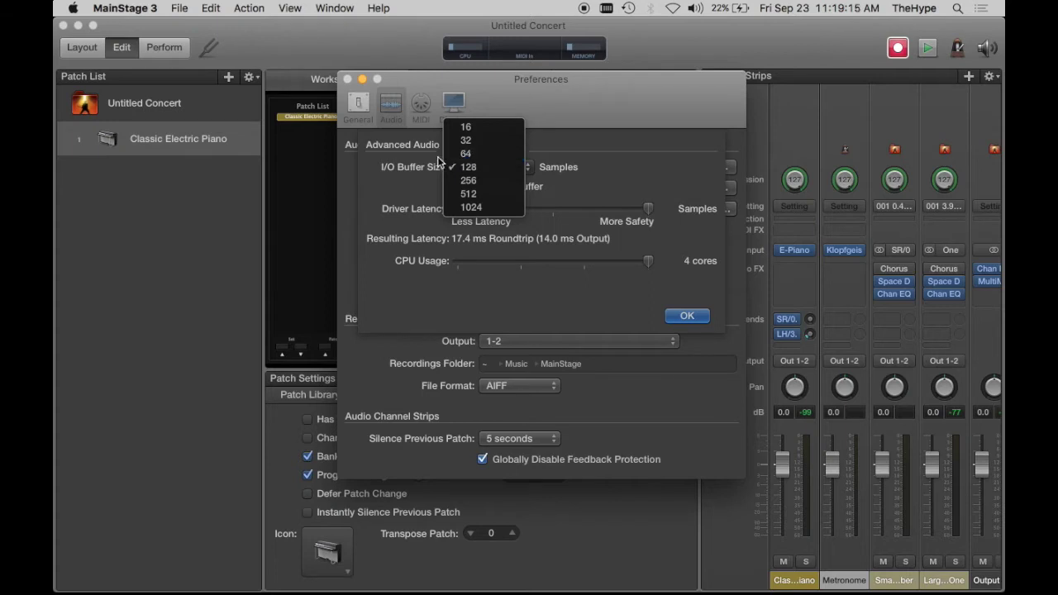
pyautogui.click(404, 157)
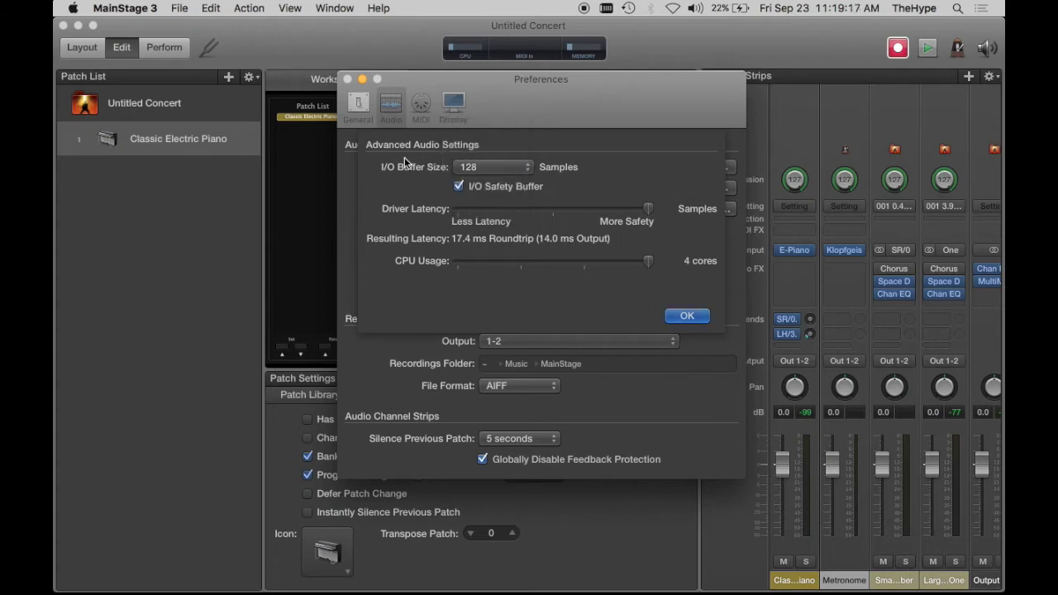
pyautogui.click(515, 169)
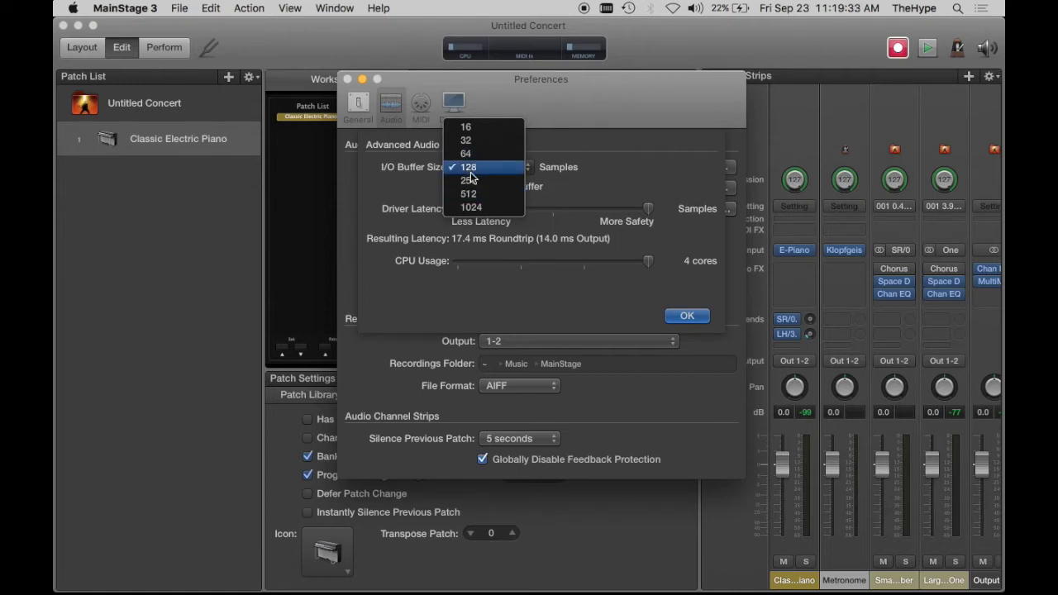
pyautogui.click(601, 153)
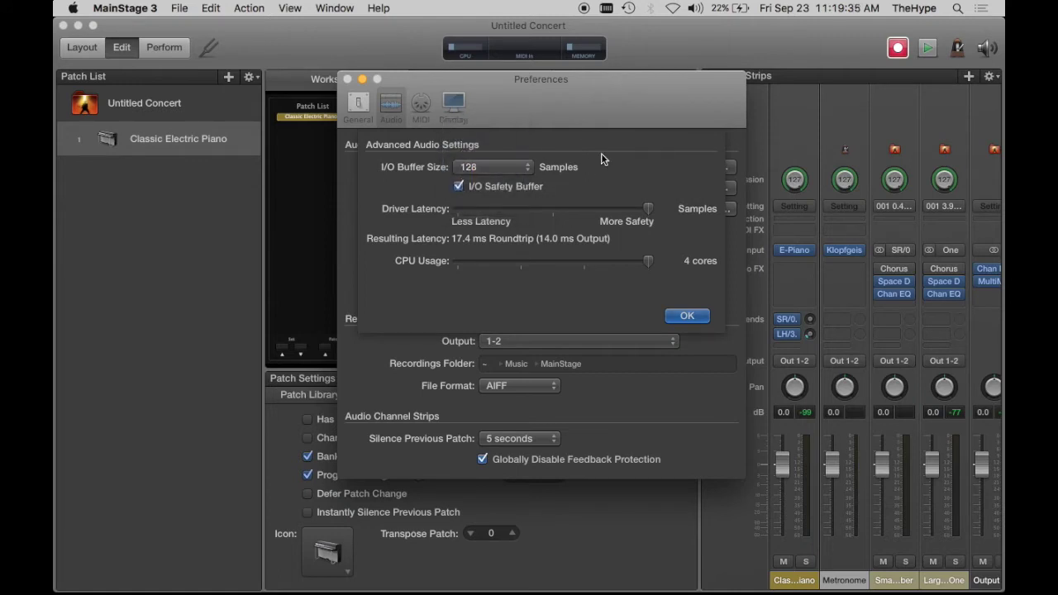
pyautogui.click(686, 318)
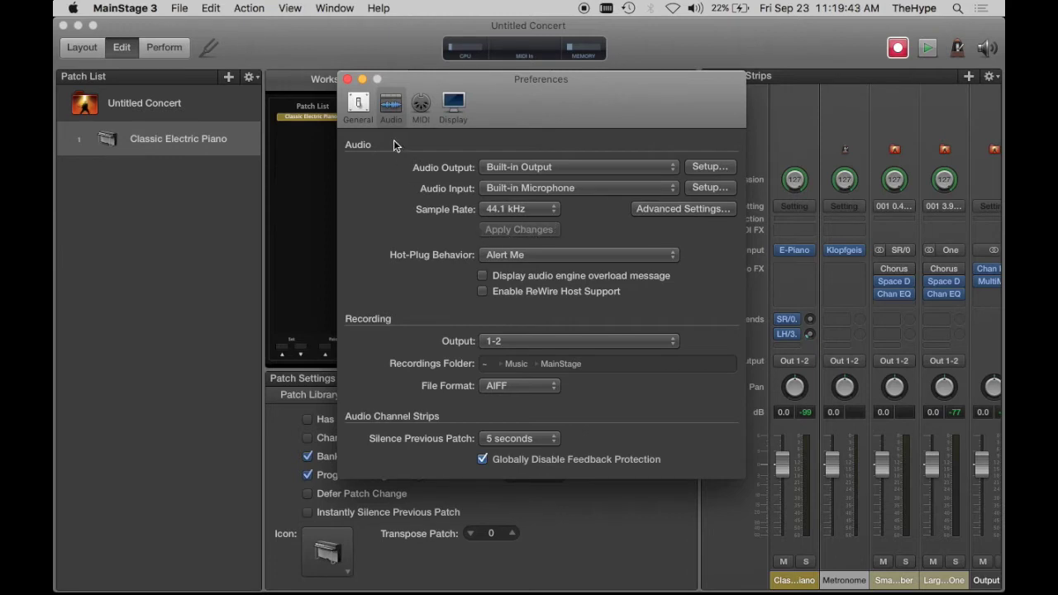
pyautogui.click(348, 79)
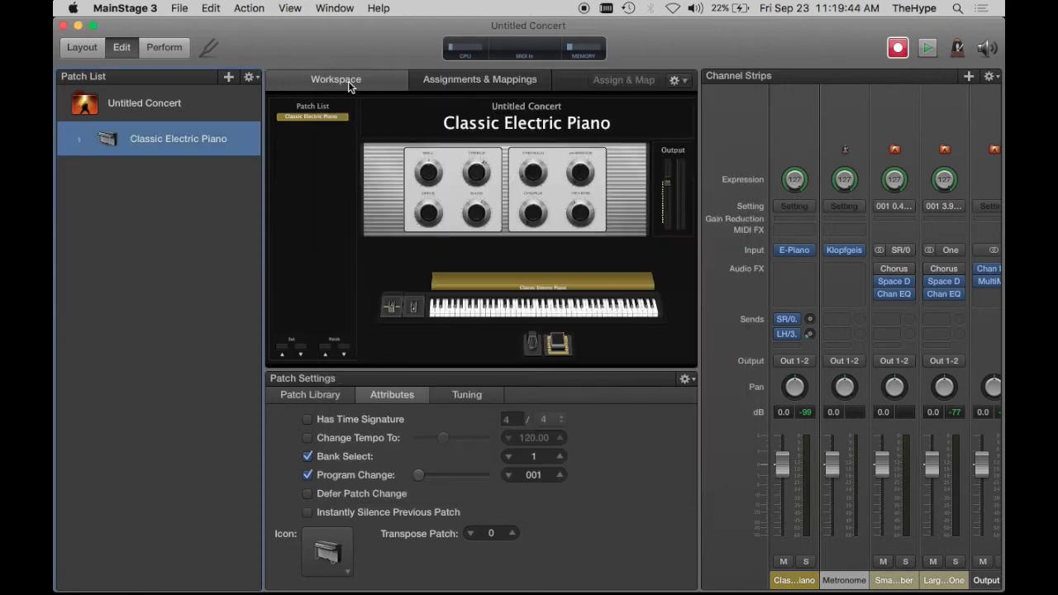
pyautogui.click(469, 49)
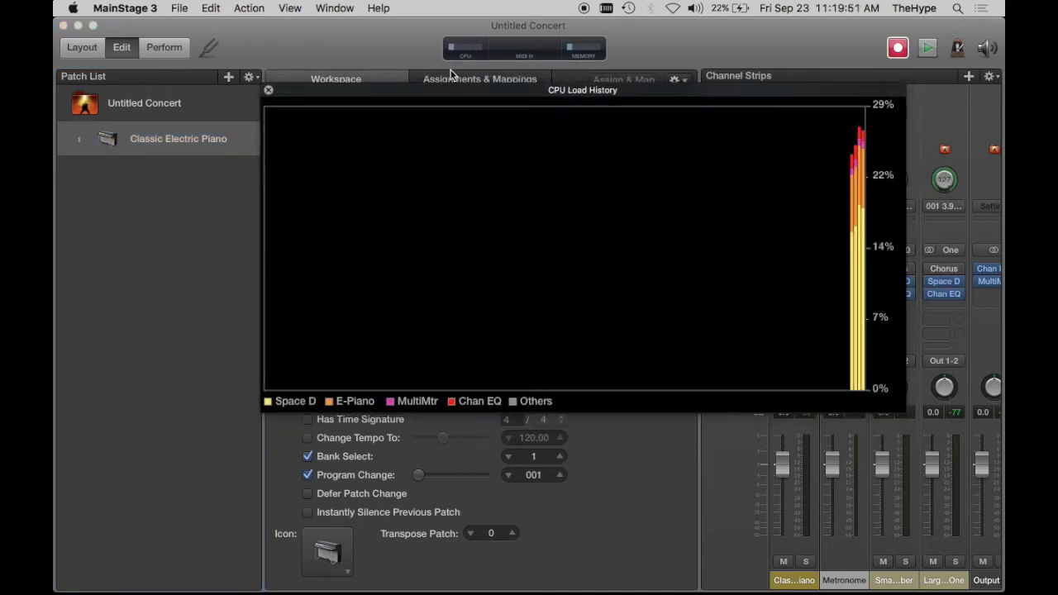
pyautogui.moveTo(441, 91); pyautogui.dragTo(269, 238)
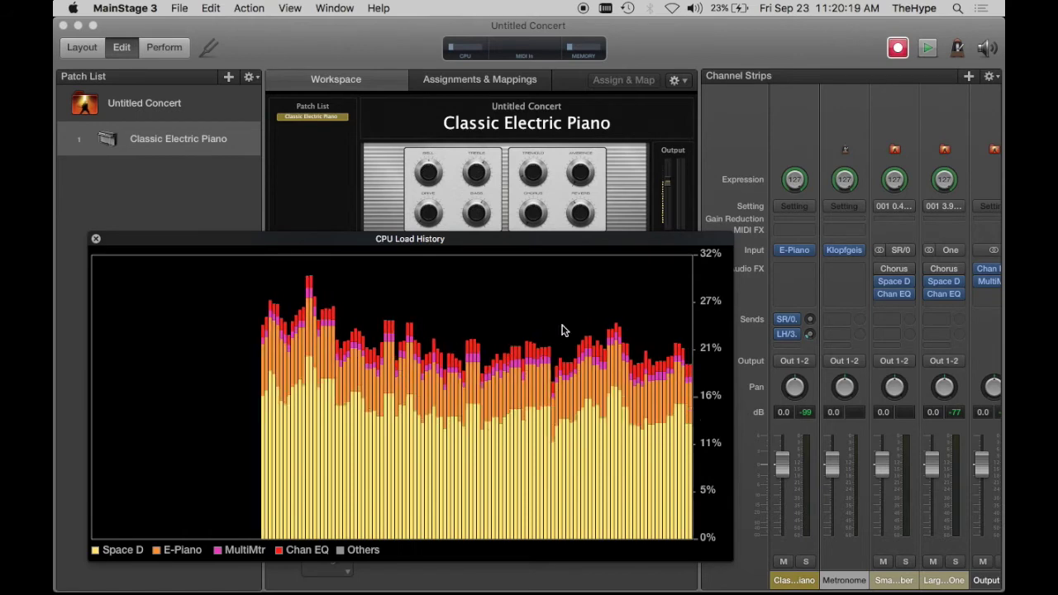
pyautogui.moveTo(441, 245); pyautogui.dragTo(422, 188)
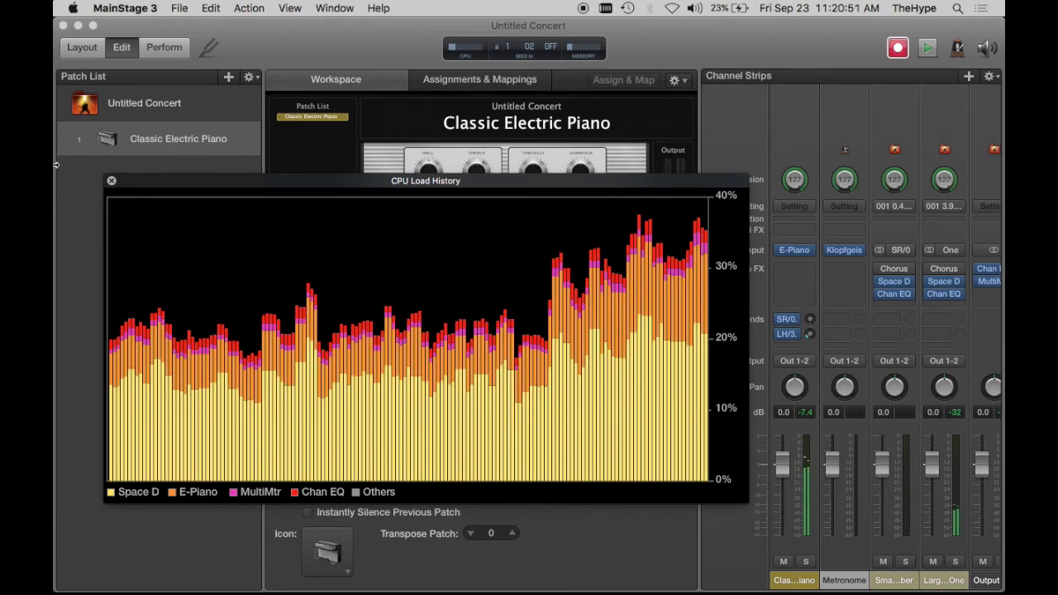
pyautogui.click(111, 180)
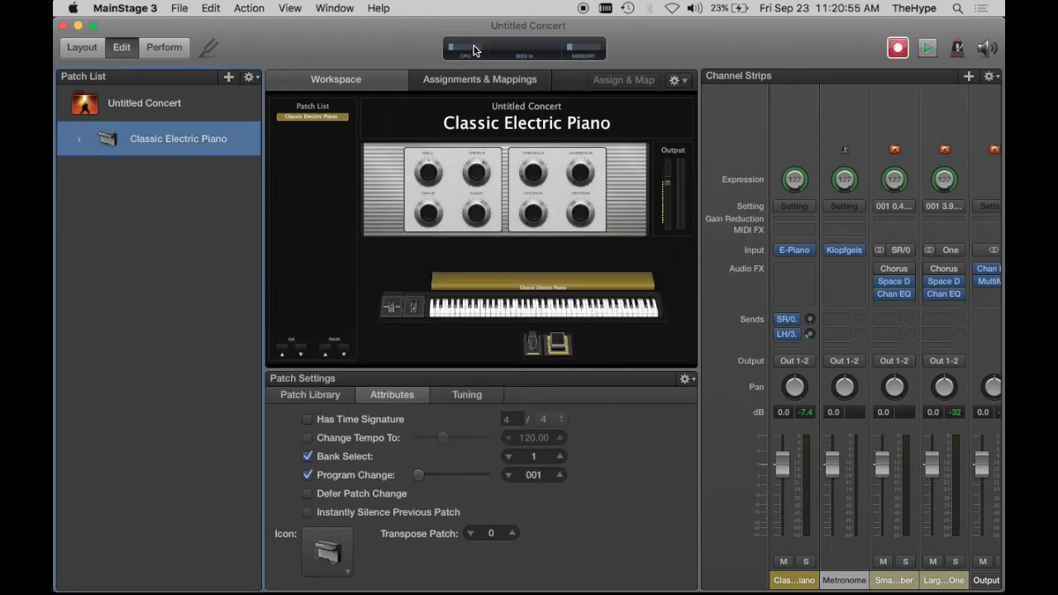
# Step: Read the toolbar CPU meter, then select Untitled Concert to show its concert channel strips
pyautogui.moveTo(473, 50)
pyautogui.click(155, 114)
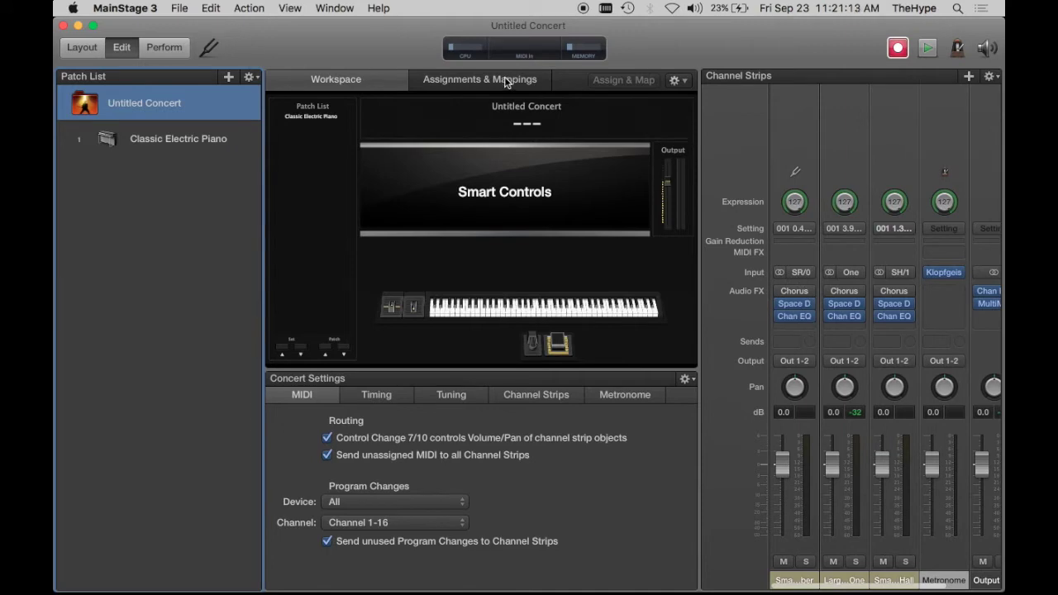
# Step: Review the CPU load history, then empty the first strip's reverb slot, briefly trying SilverVerb
pyautogui.click(465, 48)
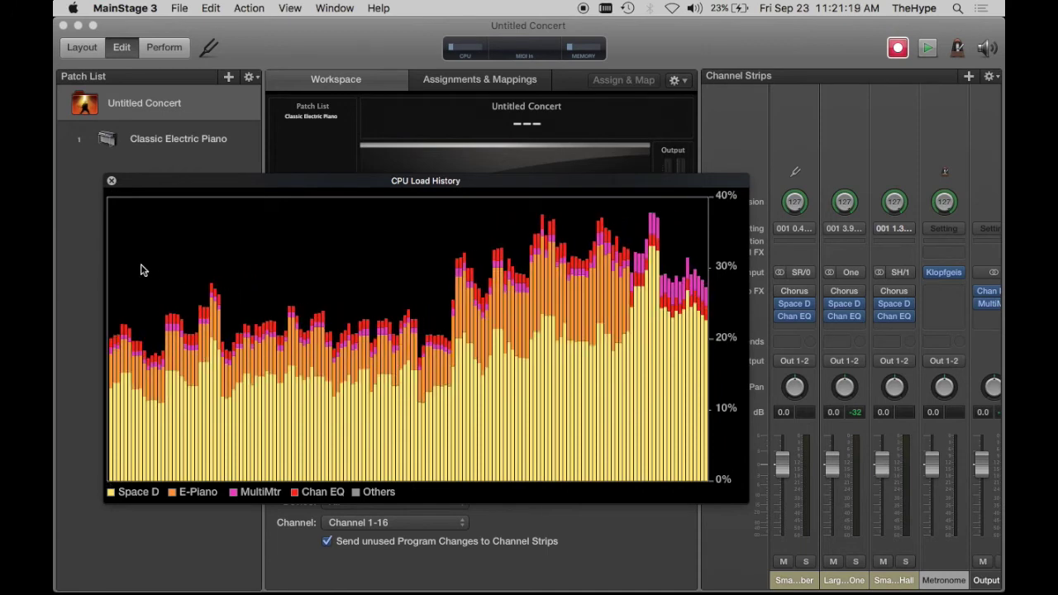
pyautogui.click(111, 180)
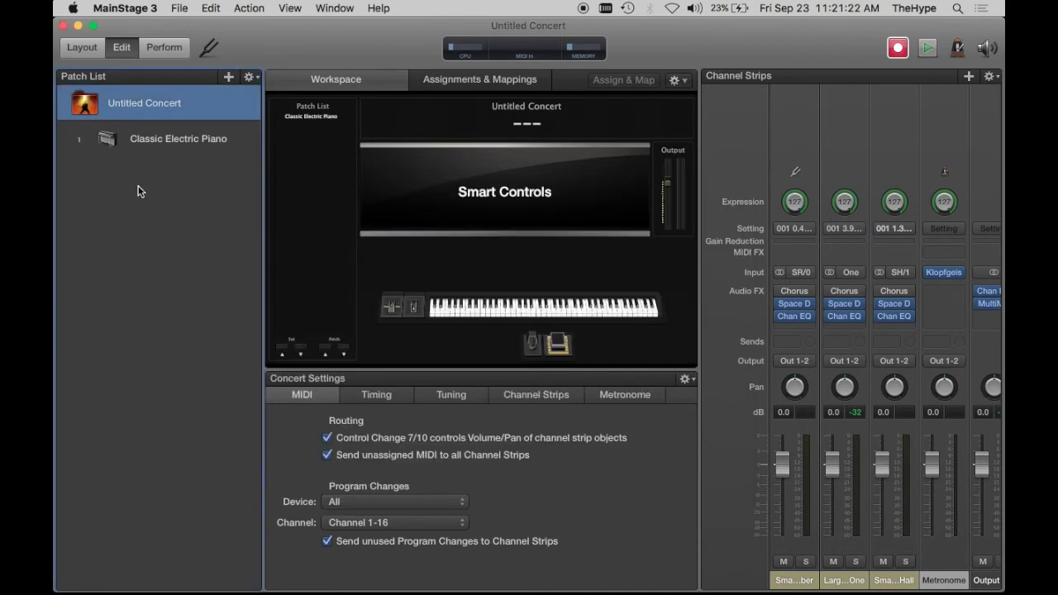
pyautogui.click(811, 304)
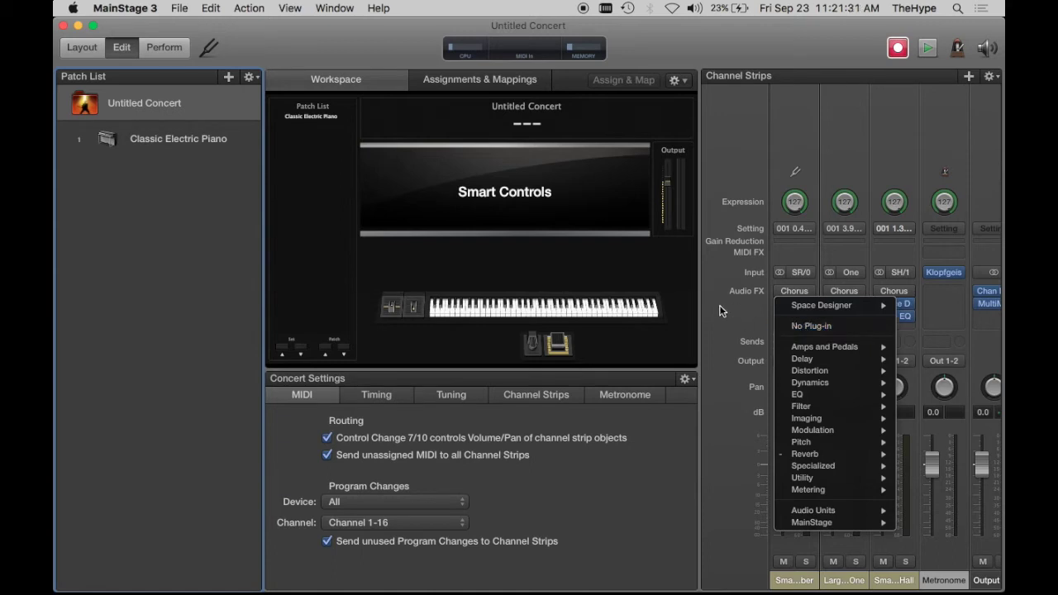
pyautogui.moveTo(810, 311)
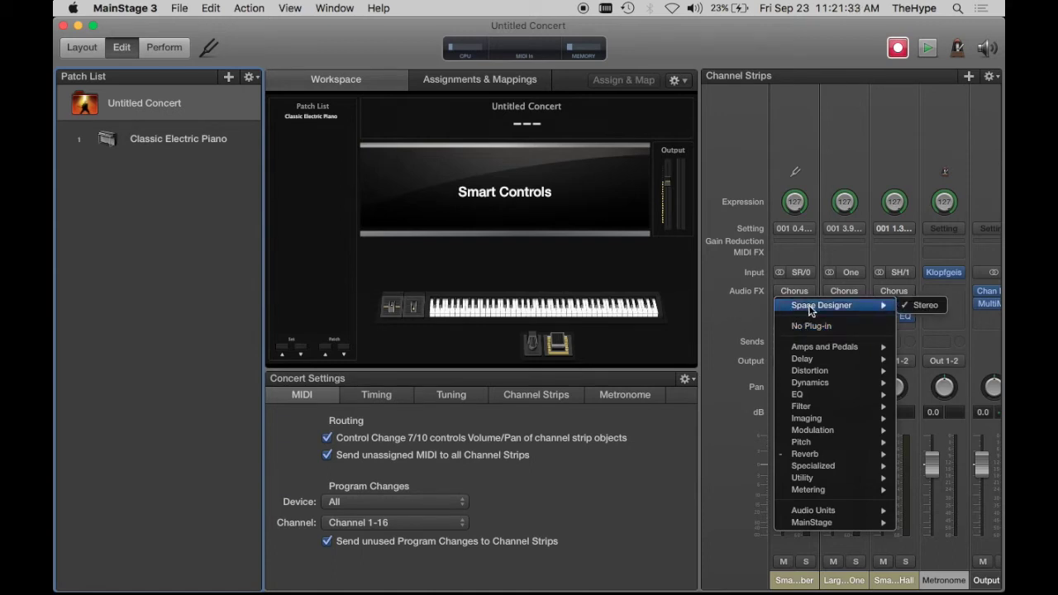
pyautogui.moveTo(830, 457)
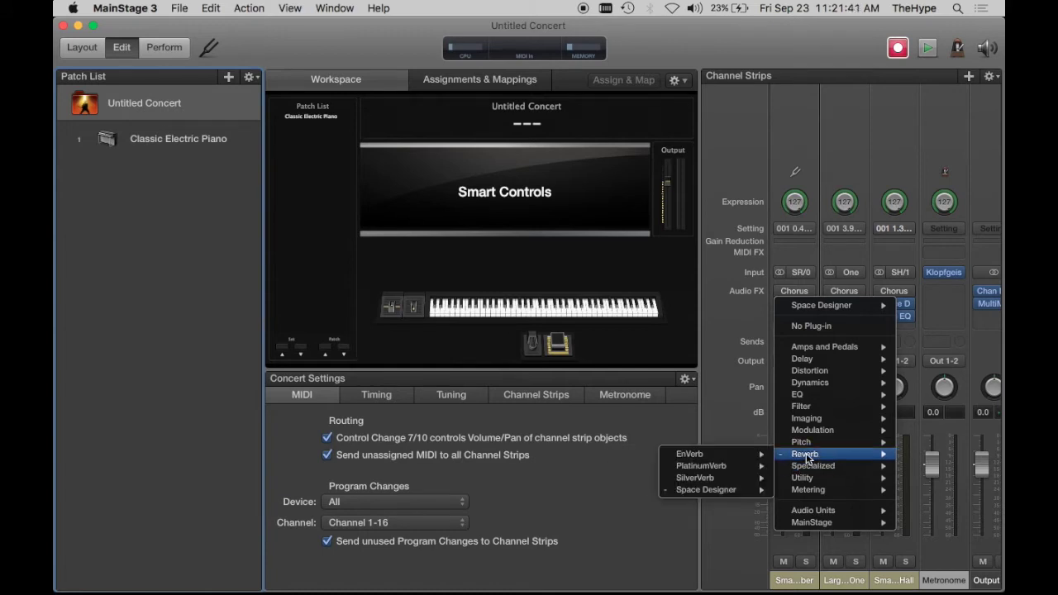
pyautogui.moveTo(728, 480)
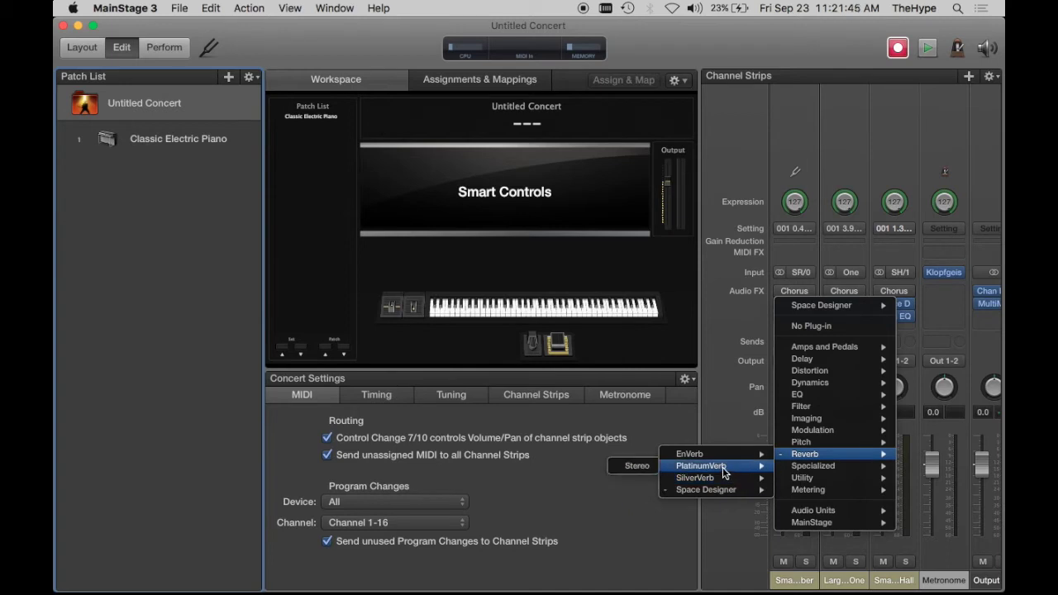
pyautogui.click(637, 478)
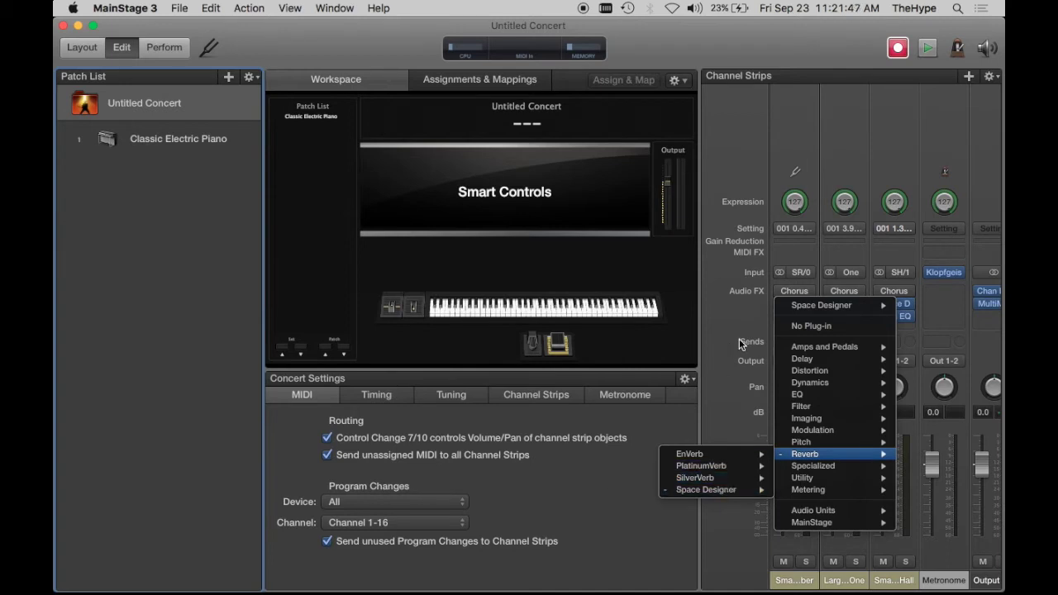
pyautogui.click(810, 307)
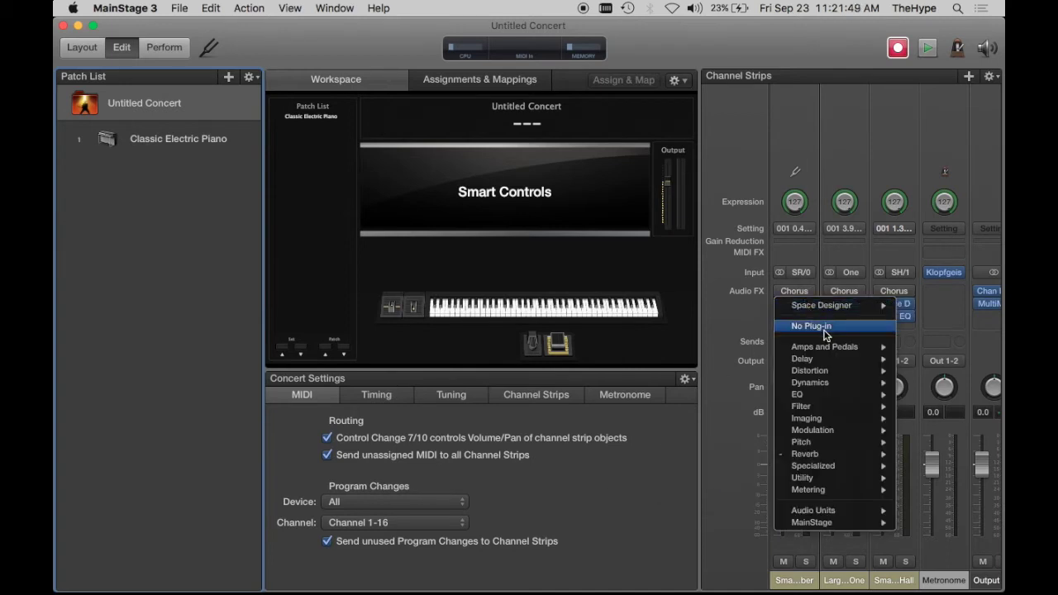
pyautogui.click(824, 326)
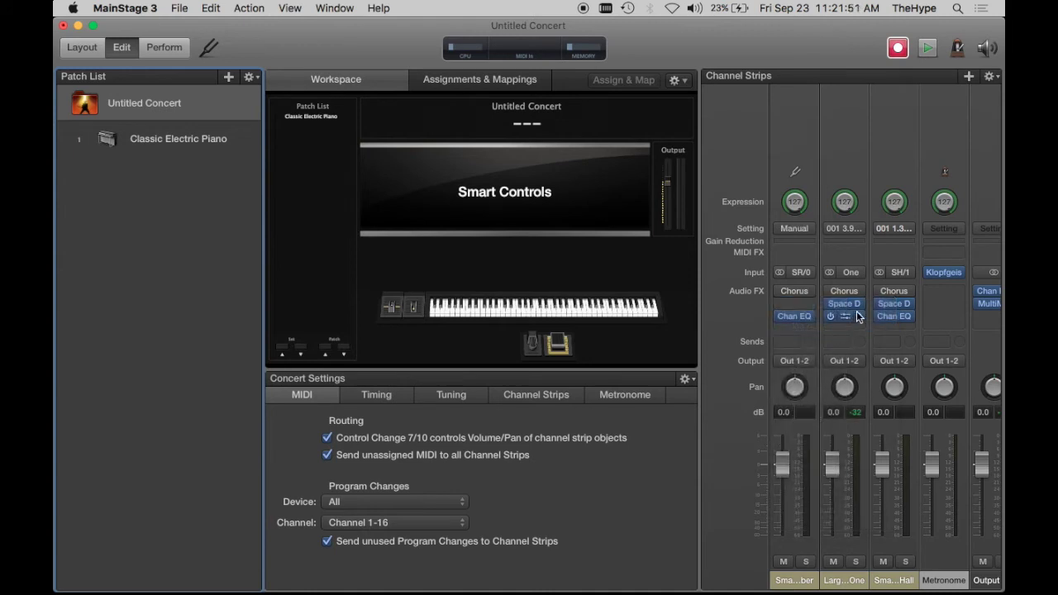
# Step: Remove Space Designer from the second and third concert channel strips
pyautogui.click(859, 303)
pyautogui.click(861, 327)
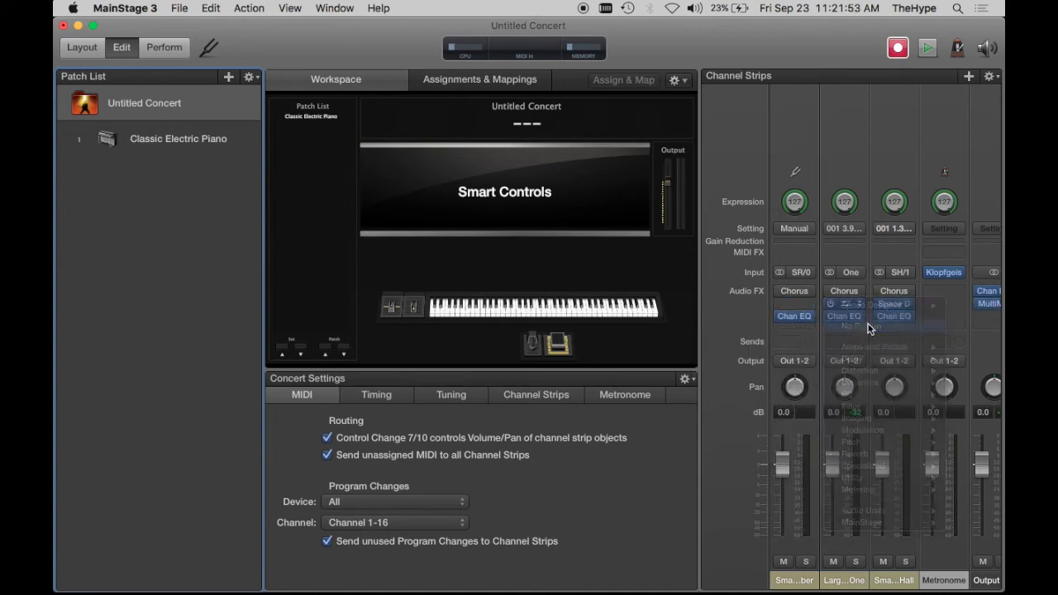
pyautogui.click(908, 305)
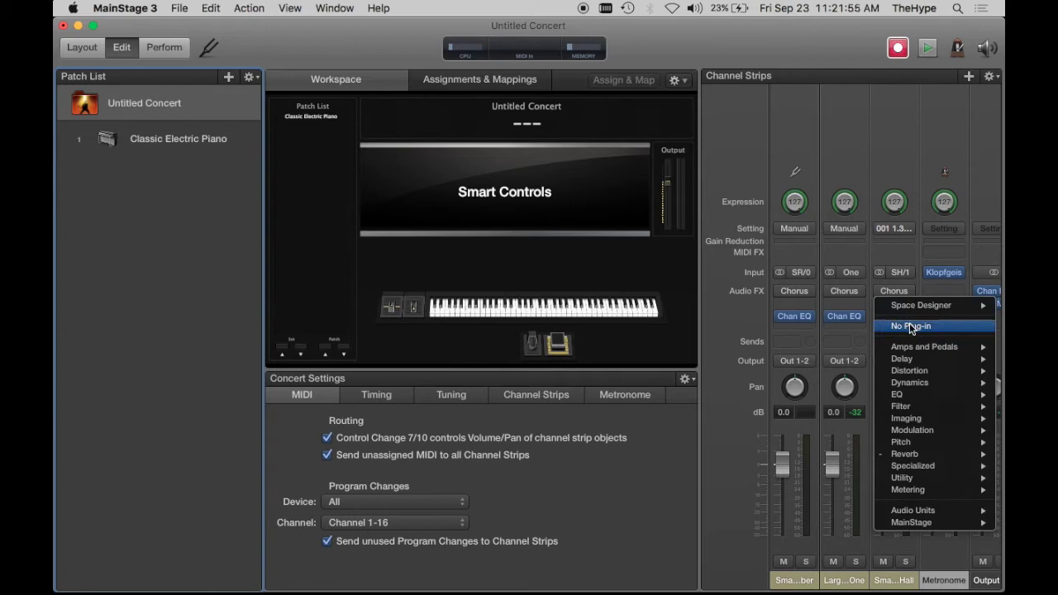
pyautogui.click(910, 326)
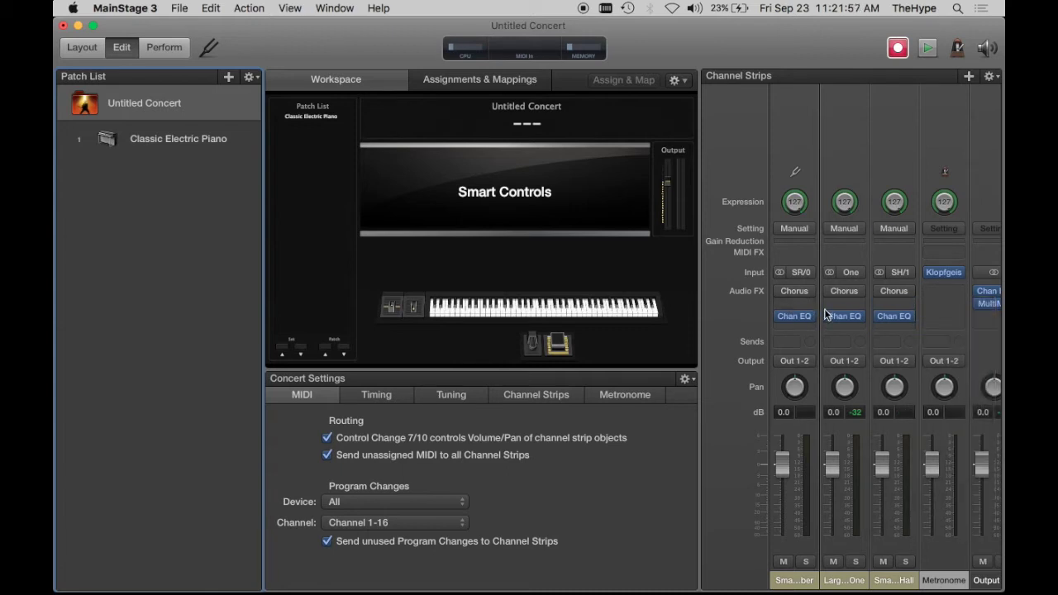
pyautogui.click(676, 80)
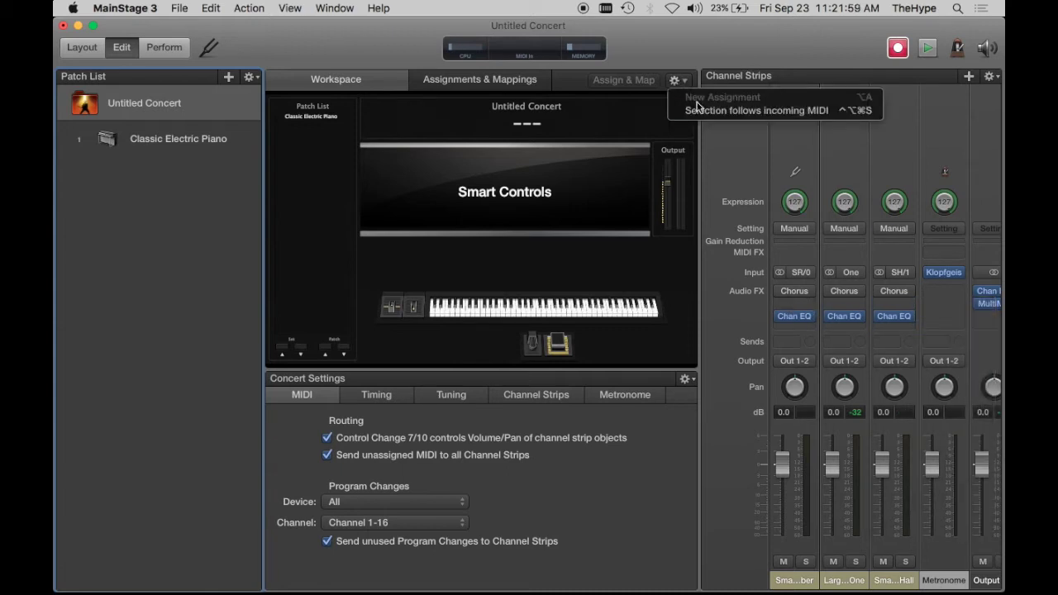
# Step: Dismiss the assignment options and review the CPU load history, now near 5%, then close it
pyautogui.click(737, 173)
pyautogui.click(463, 50)
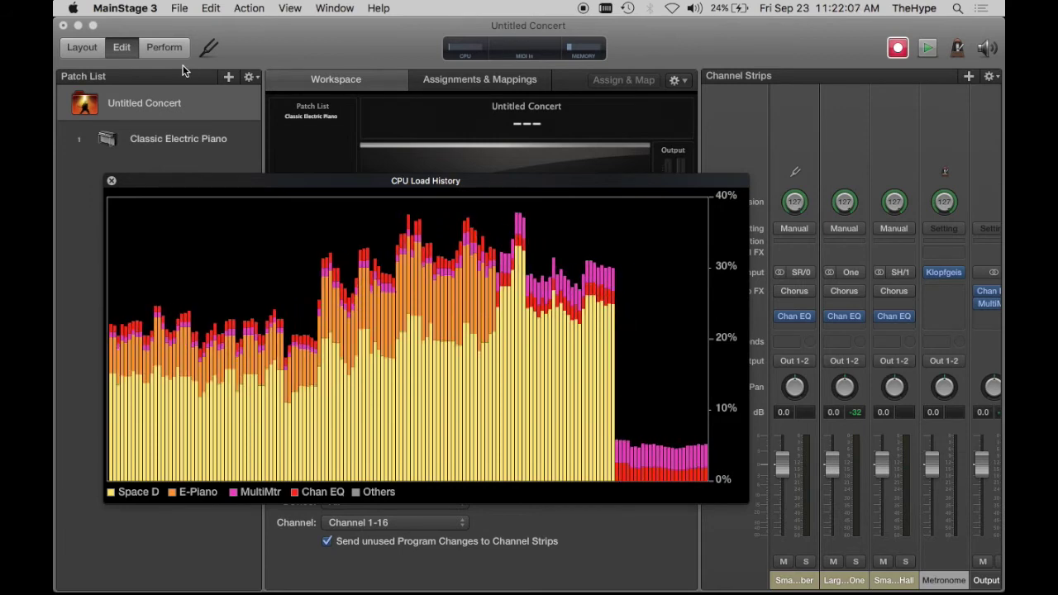
pyautogui.click(110, 177)
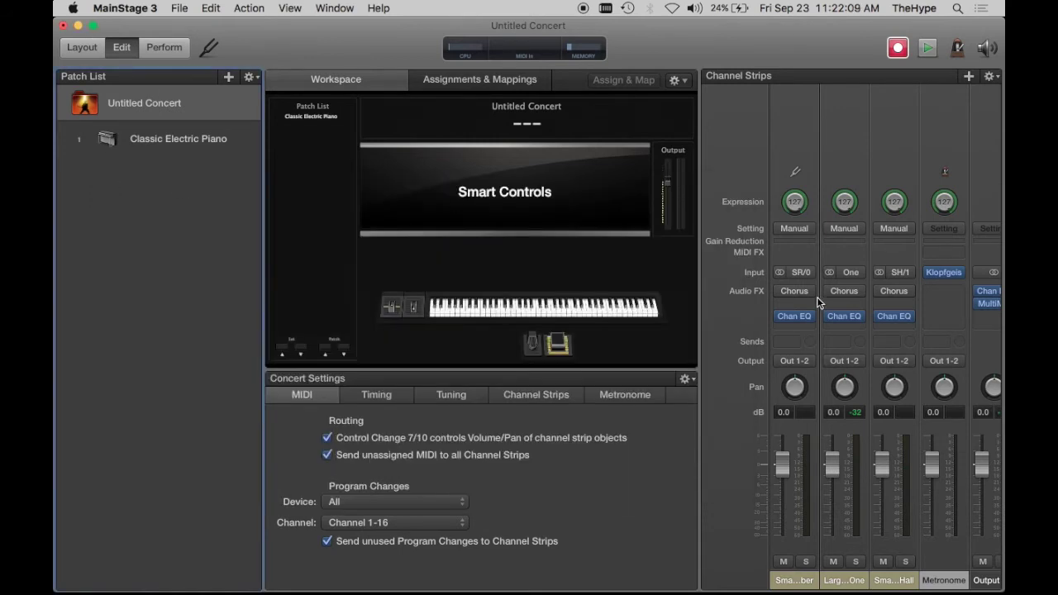
# Step: Switch to the Classic Electric Piano patch and browse its Audio FX menu without adding an effect
pyautogui.click(188, 140)
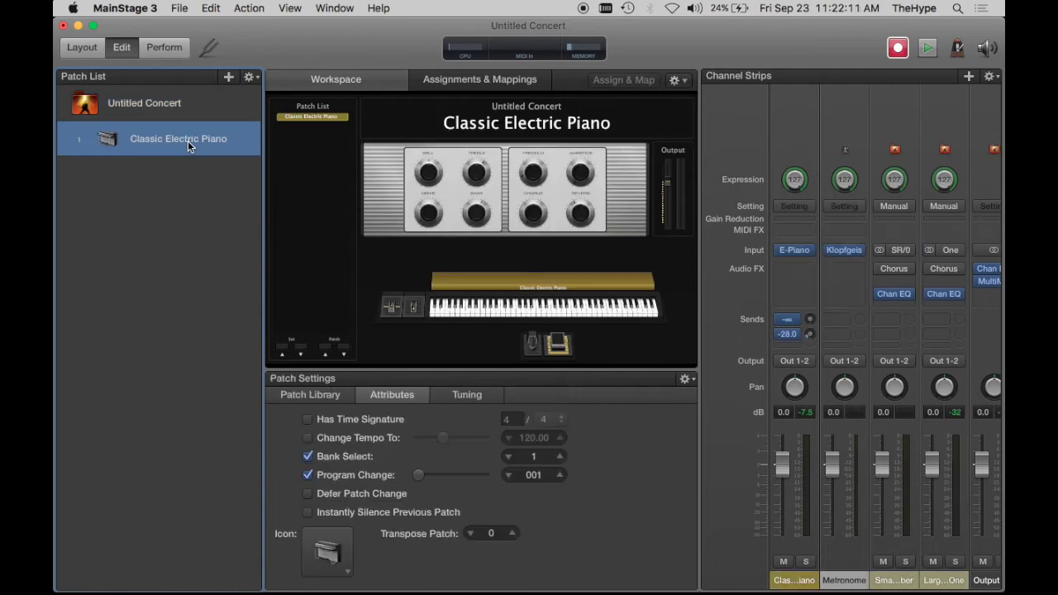
pyautogui.click(794, 273)
pyautogui.click(739, 153)
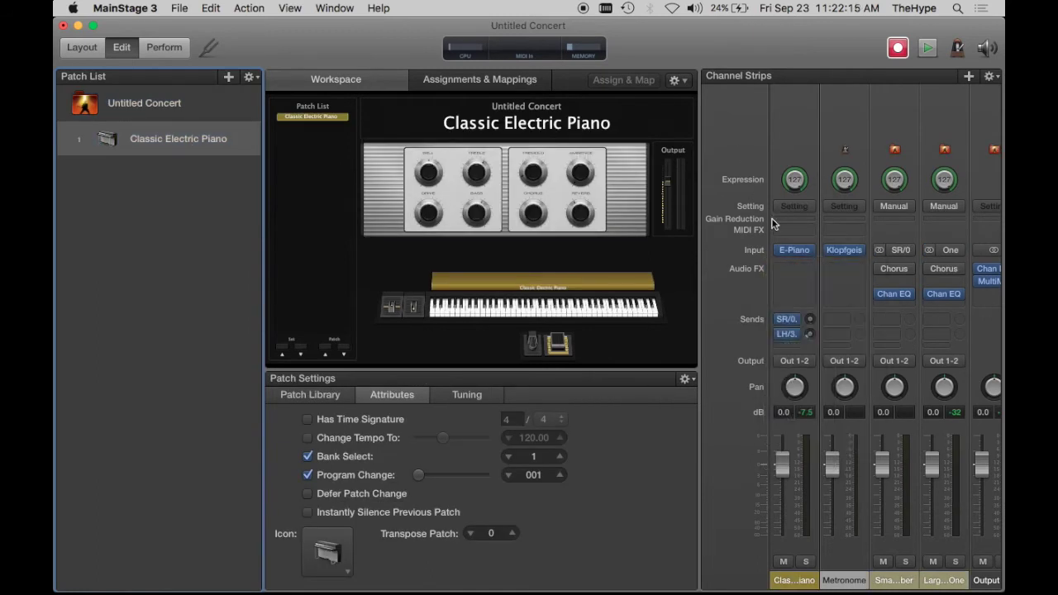
pyautogui.click(802, 269)
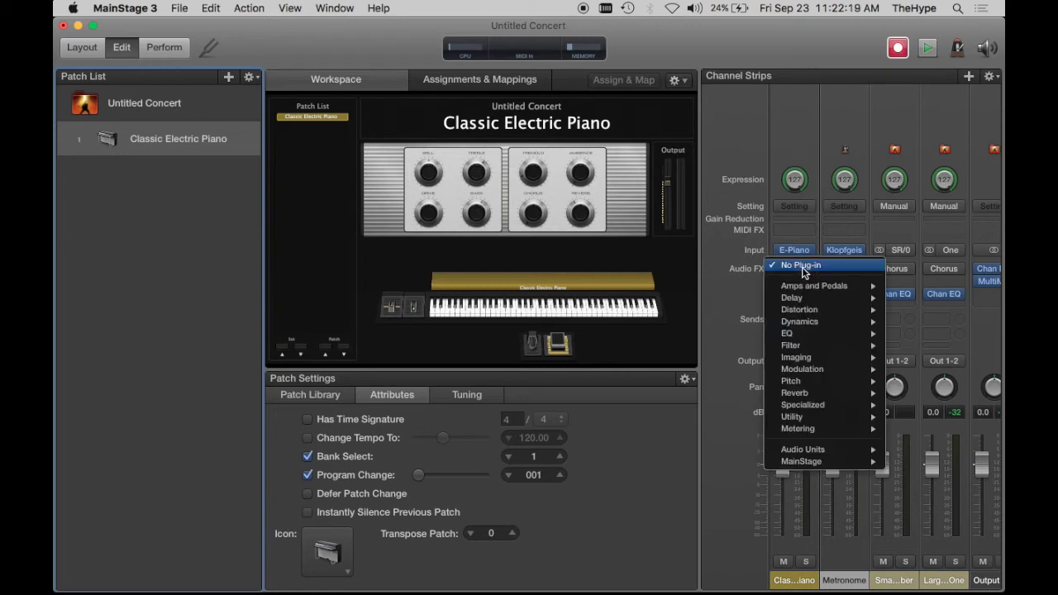
pyautogui.click(718, 126)
pyautogui.click(795, 269)
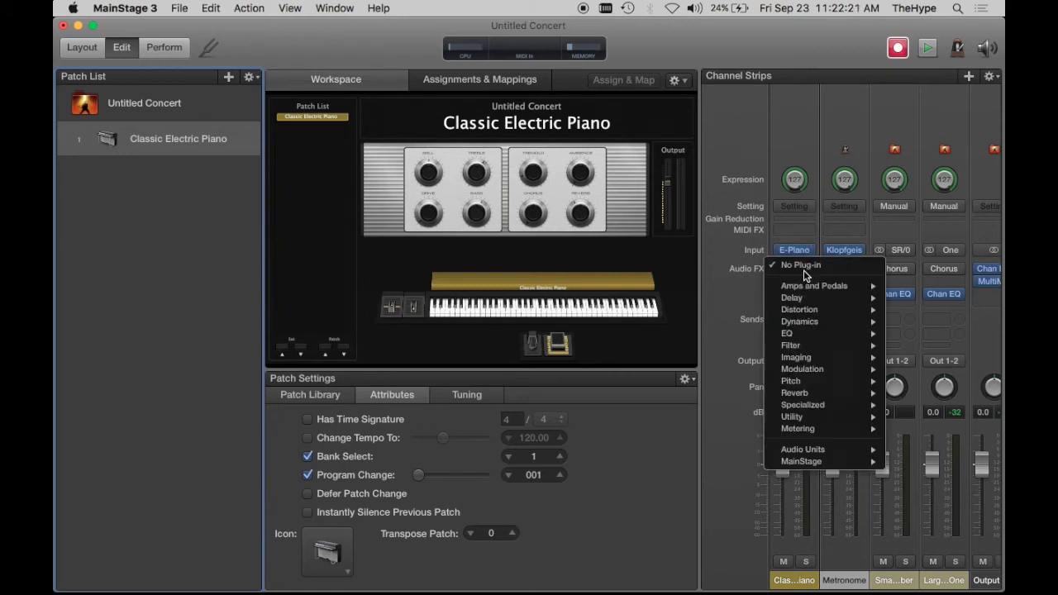
pyautogui.click(731, 298)
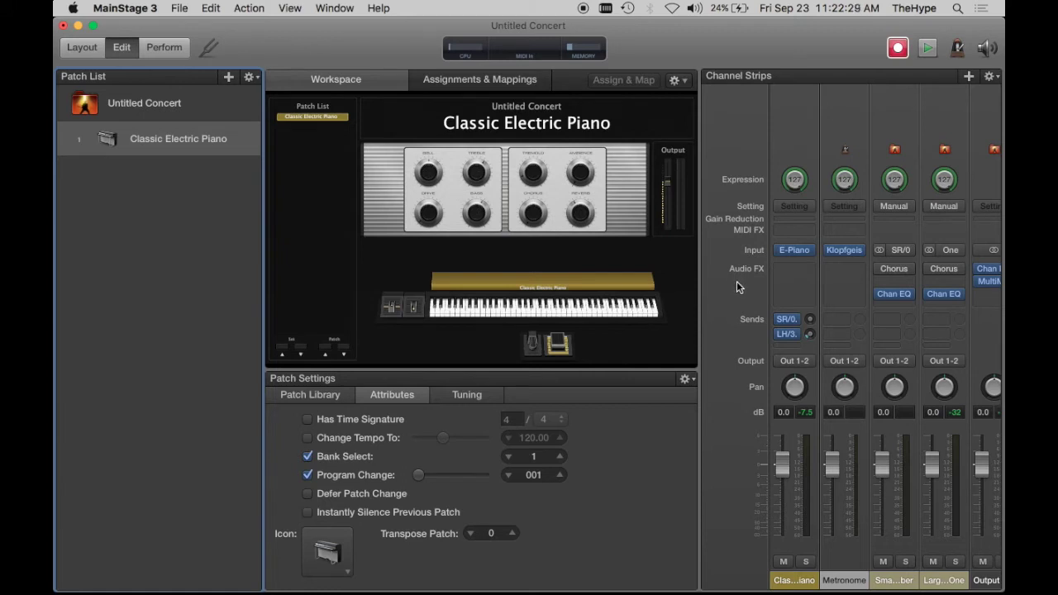
pyautogui.click(152, 220)
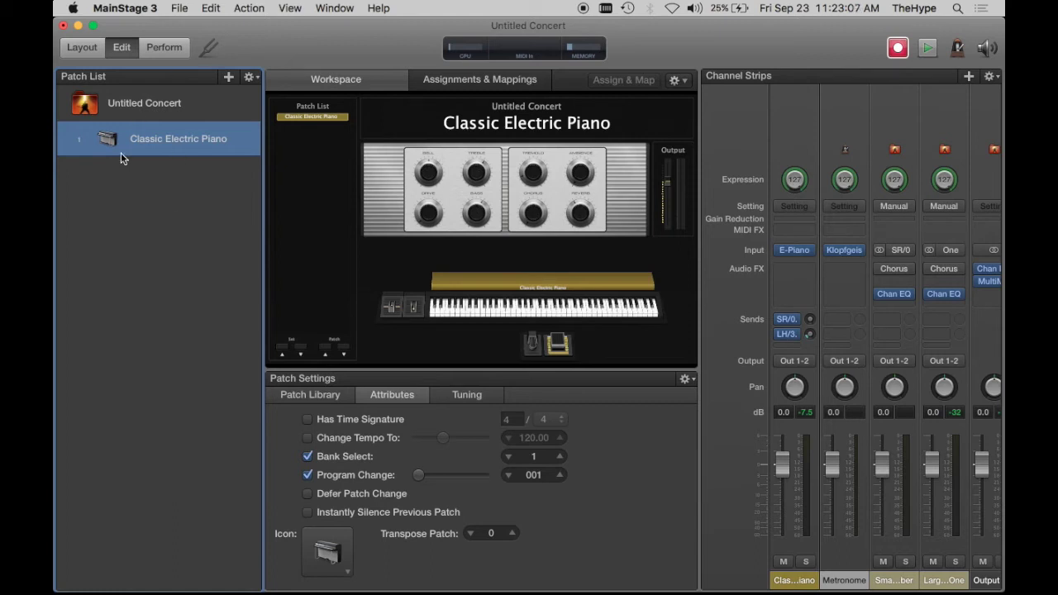
pyautogui.click(156, 48)
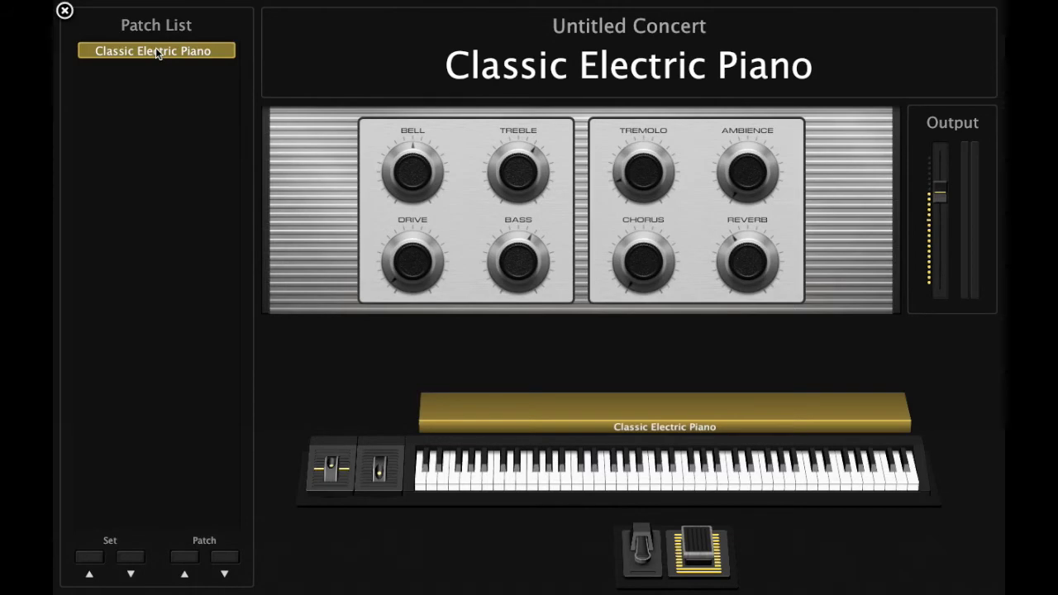
pyautogui.press('Escape')
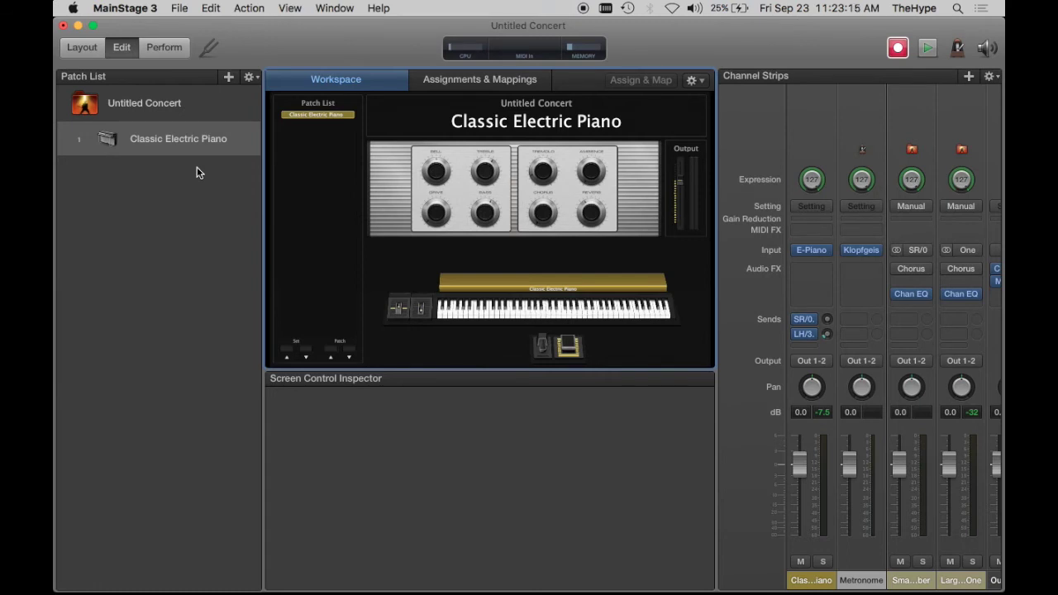
pyautogui.click(165, 195)
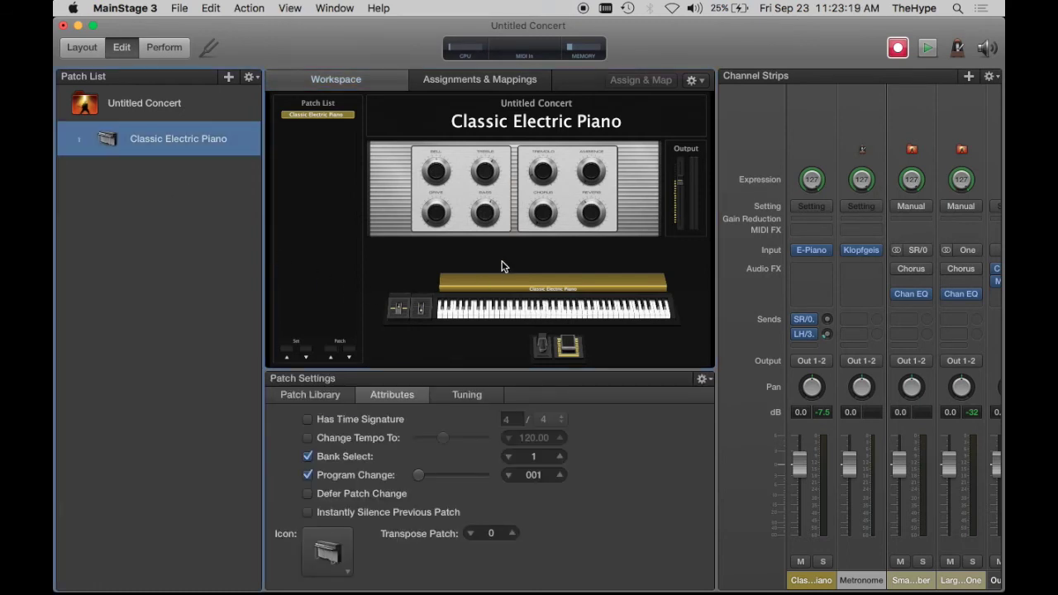
pyautogui.click(394, 186)
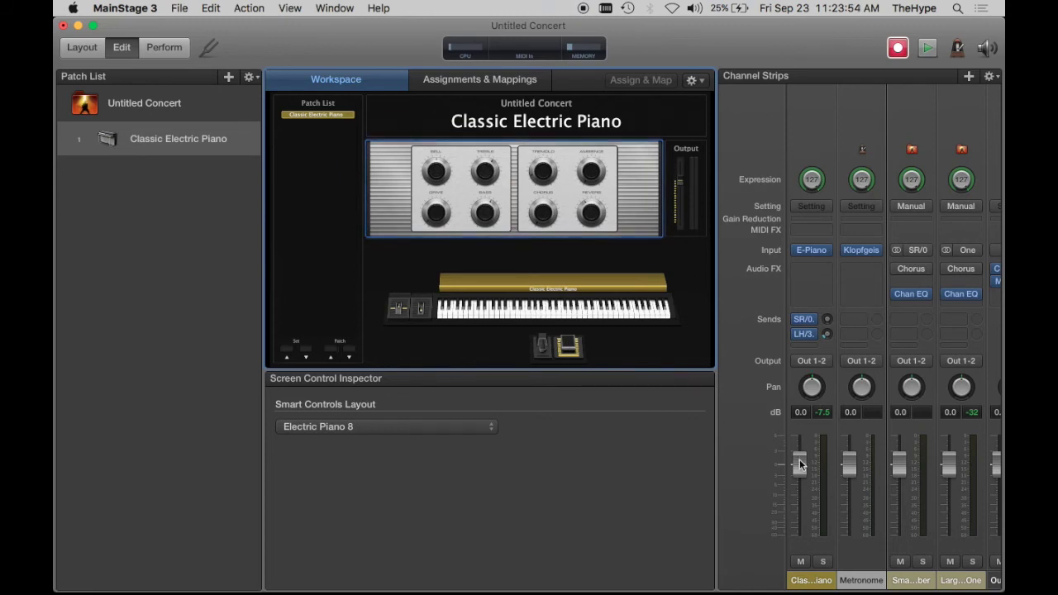
# Step: Pull the Classic Electric Piano channel's volume fader fully down to -∞ dB
pyautogui.moveTo(799, 463); pyautogui.dragTo(799, 533)
# Step: With the CPU load history open, toggle the piano channel's mute and set its fader to 0.0 dB
pyautogui.click(475, 49)
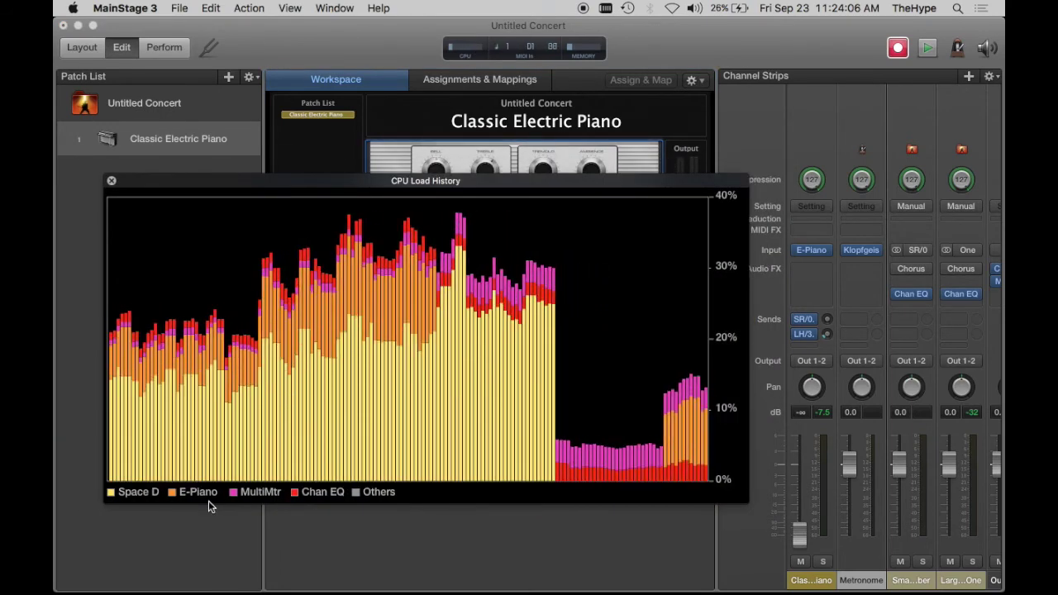
pyautogui.click(801, 562)
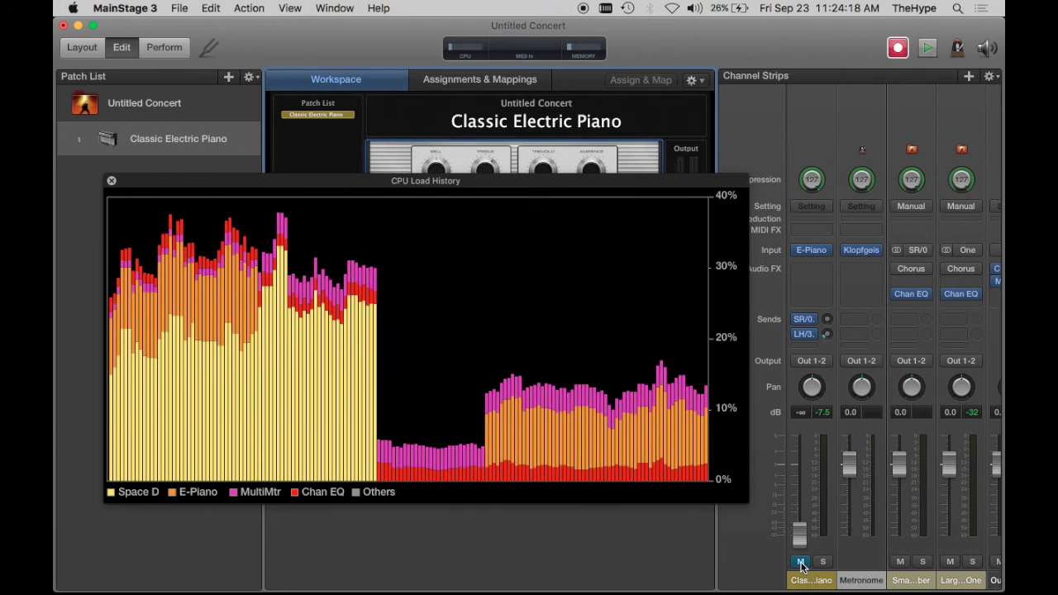
pyautogui.click(801, 562)
pyautogui.moveTo(799, 533); pyautogui.dragTo(799, 464)
# Step: Bypass the E-Piano instrument and close the CPU load history graph
pyautogui.moveTo(811, 253)
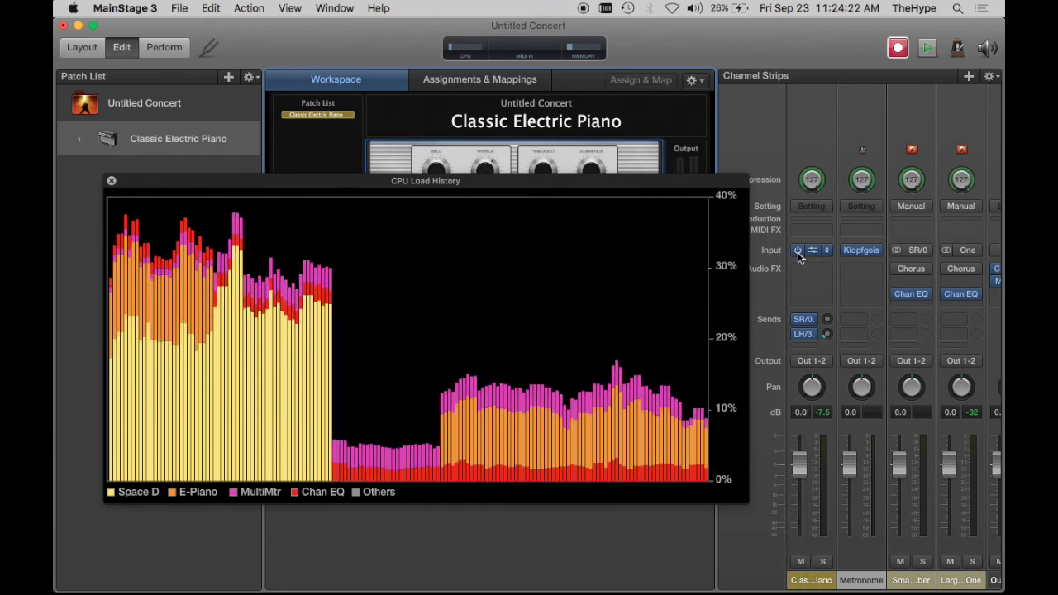
pyautogui.click(798, 251)
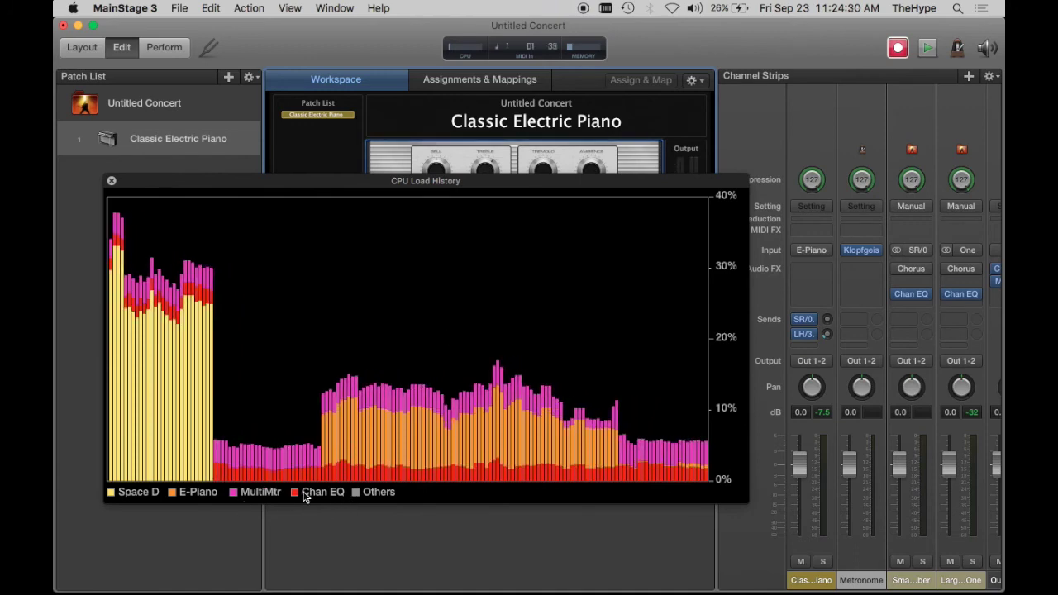
pyautogui.click(112, 180)
# Step: Set the Output 1-2 MultiMtr slot to No Plug-in, leaving only Chan EQ on that strip
pyautogui.hscroll(5, 869, 304)
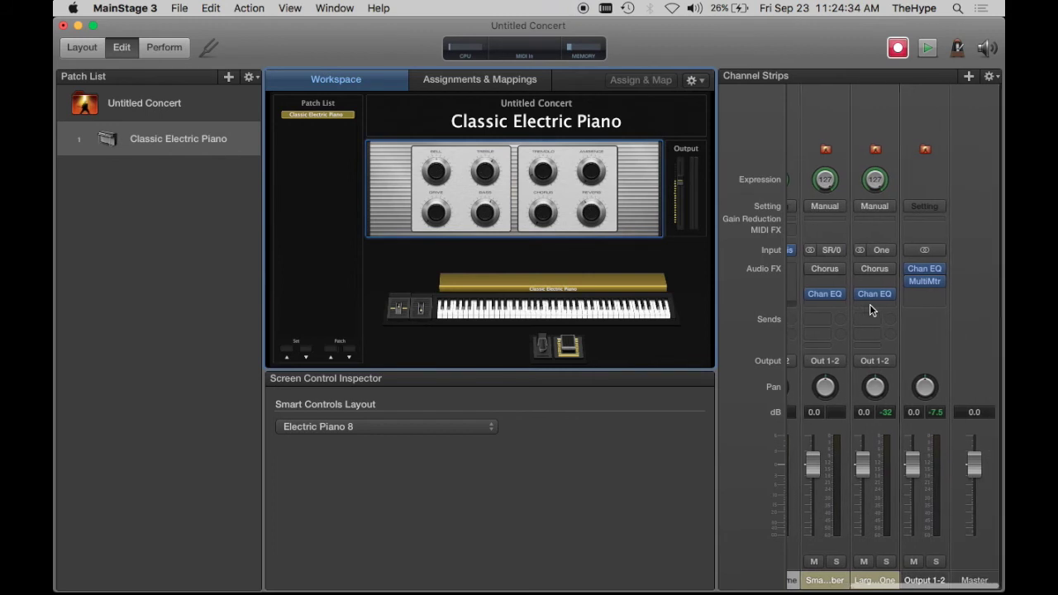
pyautogui.click(943, 281)
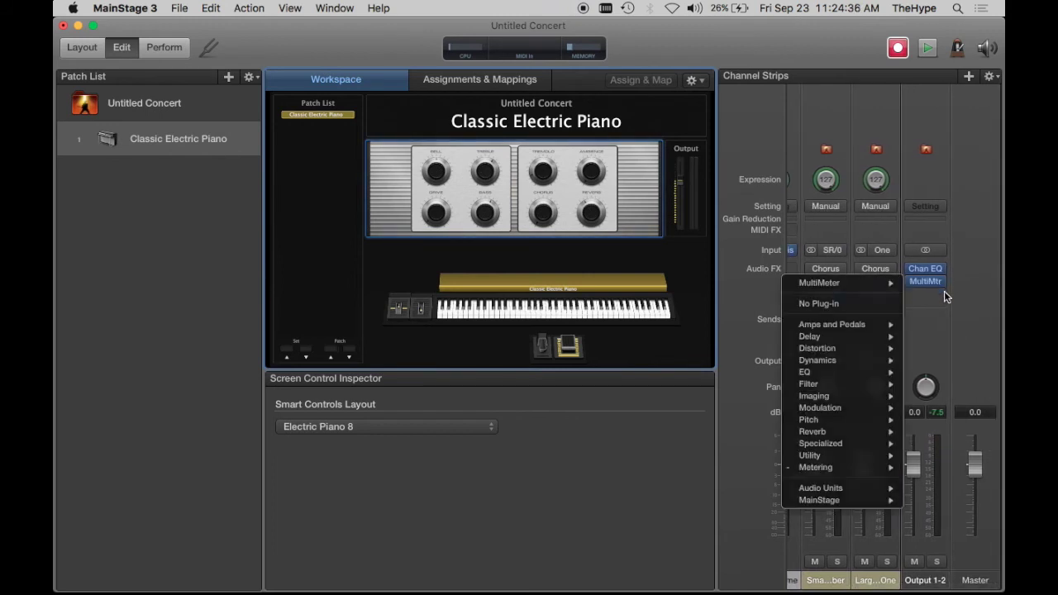
pyautogui.click(817, 302)
pyautogui.click(939, 282)
pyautogui.click(869, 306)
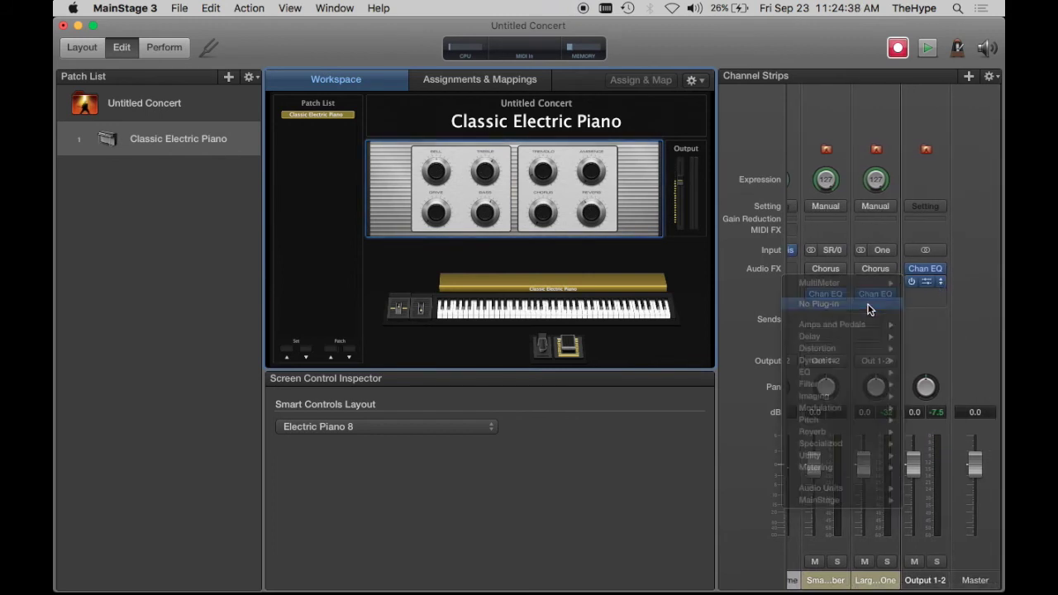
pyautogui.hscroll(-5, 943, 319)
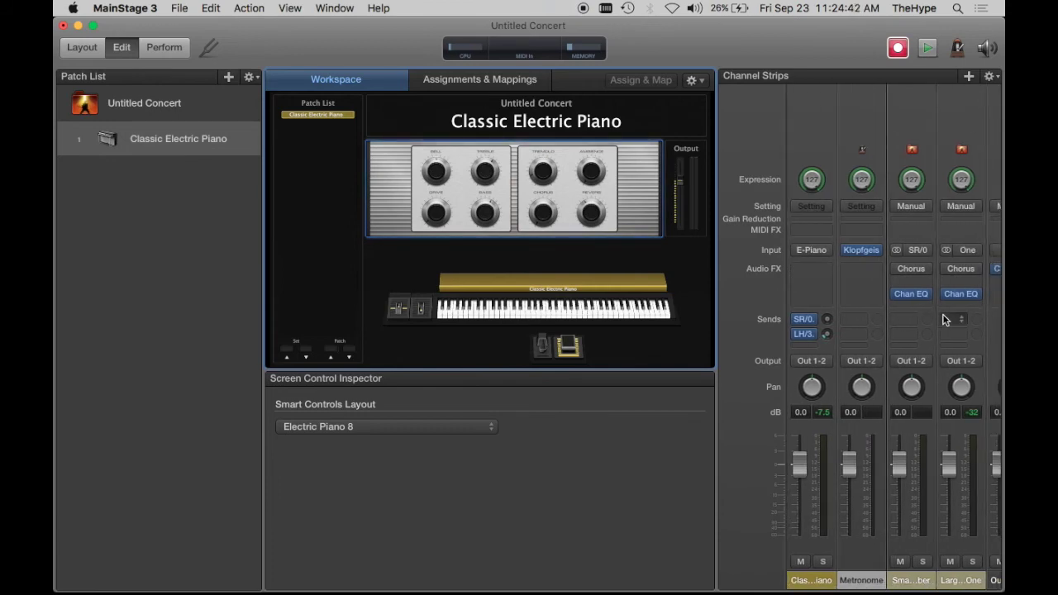
# Step: Nudge the Classic Electric Piano channel fader up to 1.1 dB
pyautogui.moveTo(798, 255)
pyautogui.moveTo(799, 467); pyautogui.dragTo(799, 460)
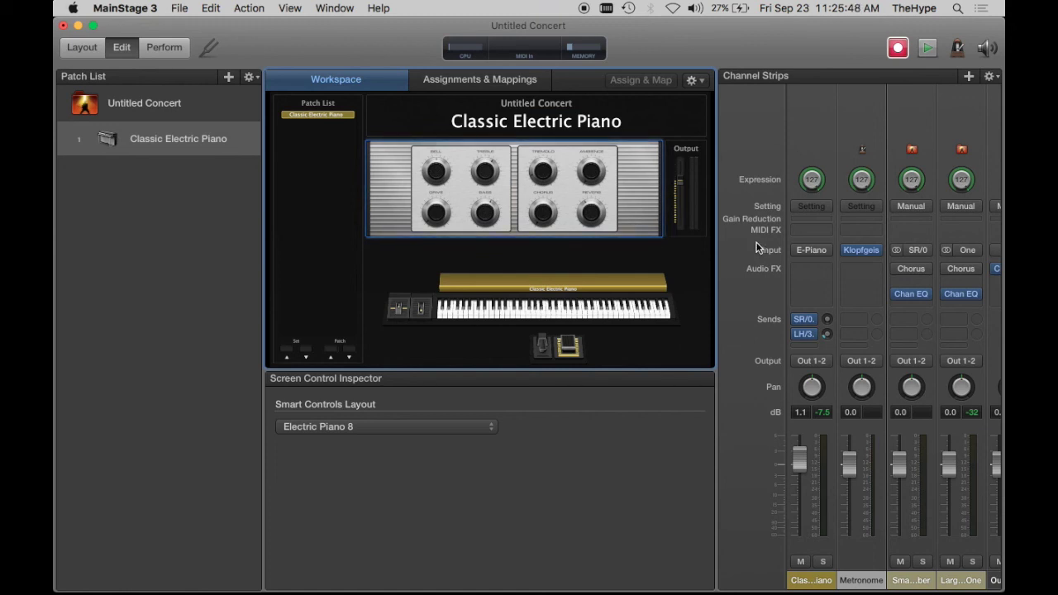
# Step: Select the Classic Electric Piano row in the Patch List to show its Patch Settings
pyautogui.click(139, 217)
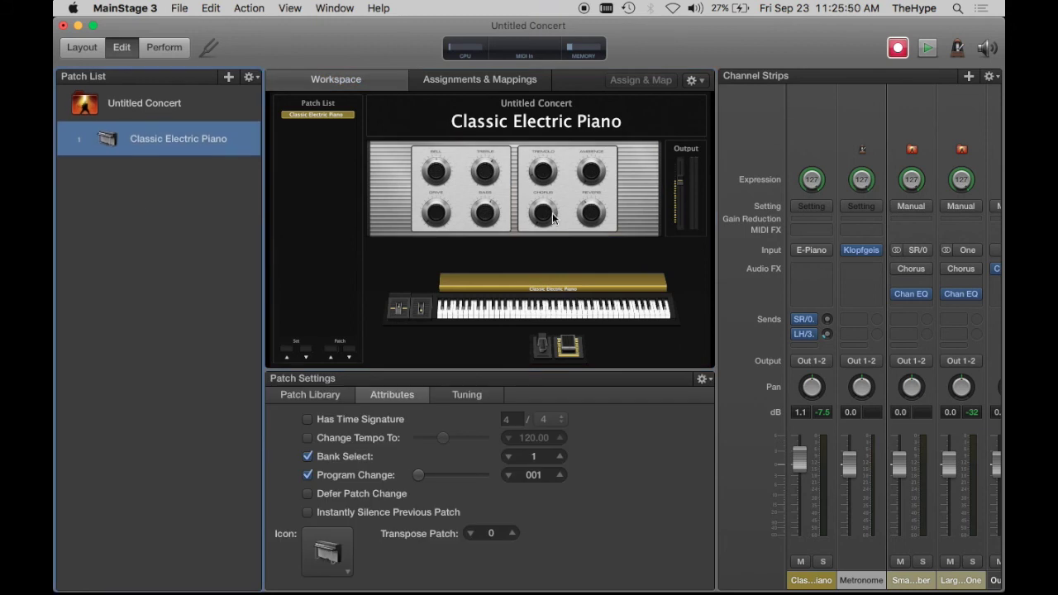